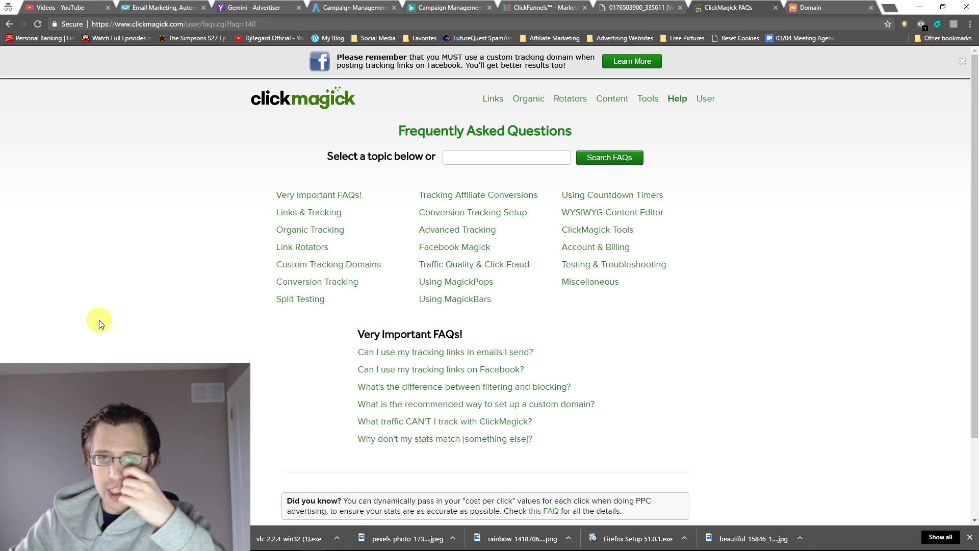
View marketingsuccess.site's Domain details in Namecheap, leaving nameservers on Namecheap BasicDNS
{"action": "left_click", "coordinate": [835, 9]}
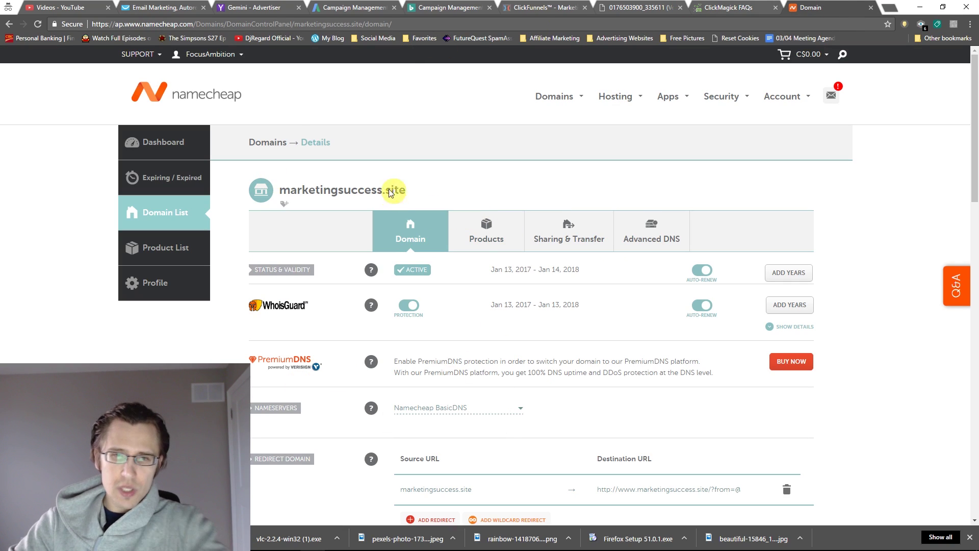
{"action": "double_click", "coordinate": [363, 194]}
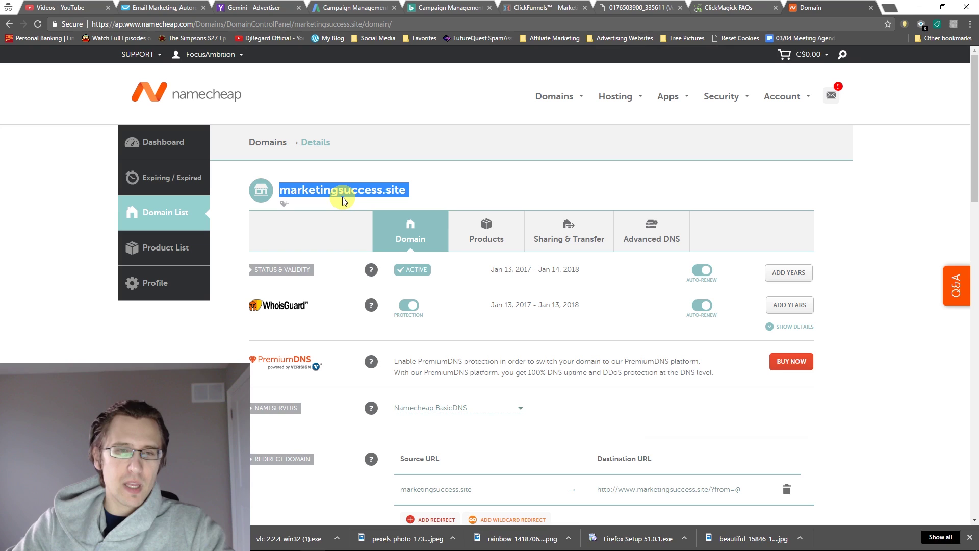
{"action": "left_click", "coordinate": [518, 189]}
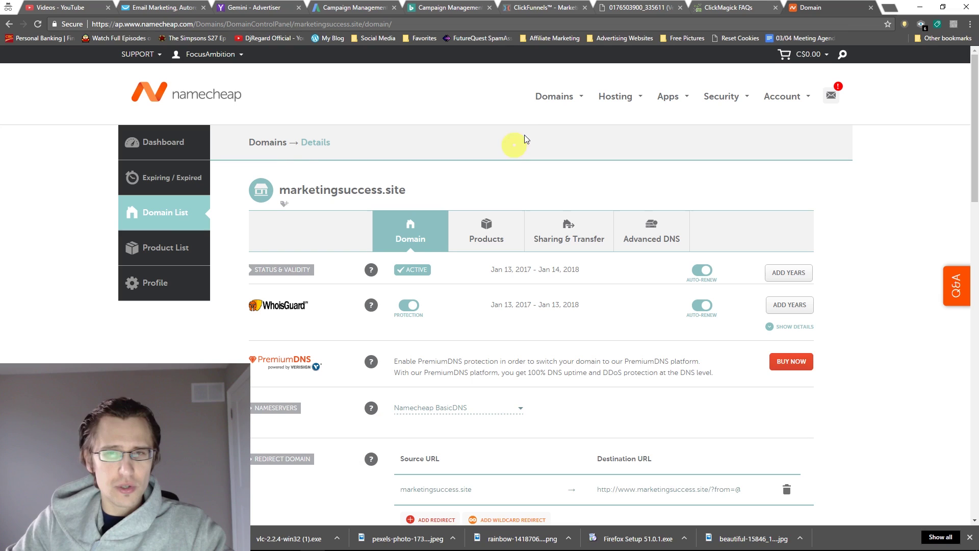
{"action": "scroll", "coordinate": [461, 292], "scroll_direction": "down", "scroll_amount": 3}
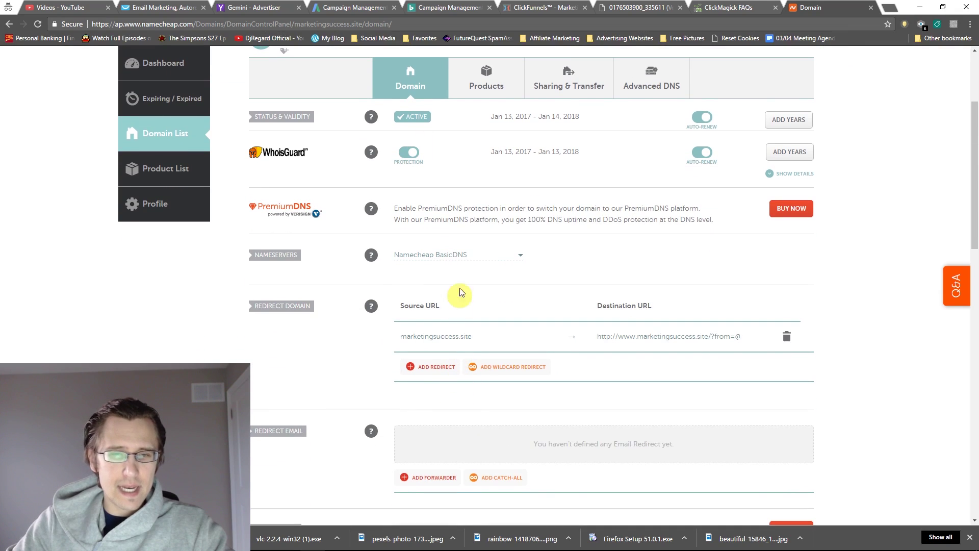
{"action": "left_click", "coordinate": [469, 259]}
{"action": "left_click", "coordinate": [435, 270]}
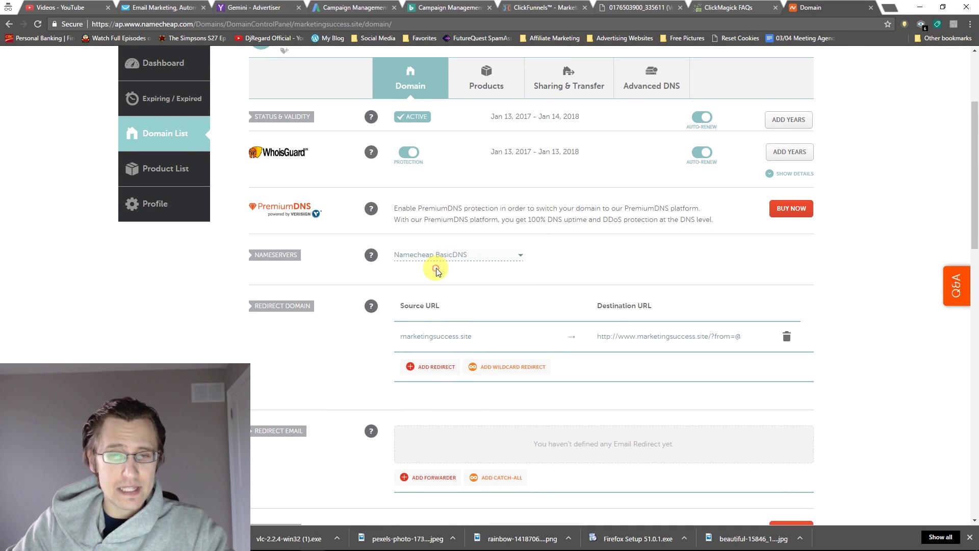
{"action": "scroll", "coordinate": [535, 284], "scroll_direction": "up", "scroll_amount": 2}
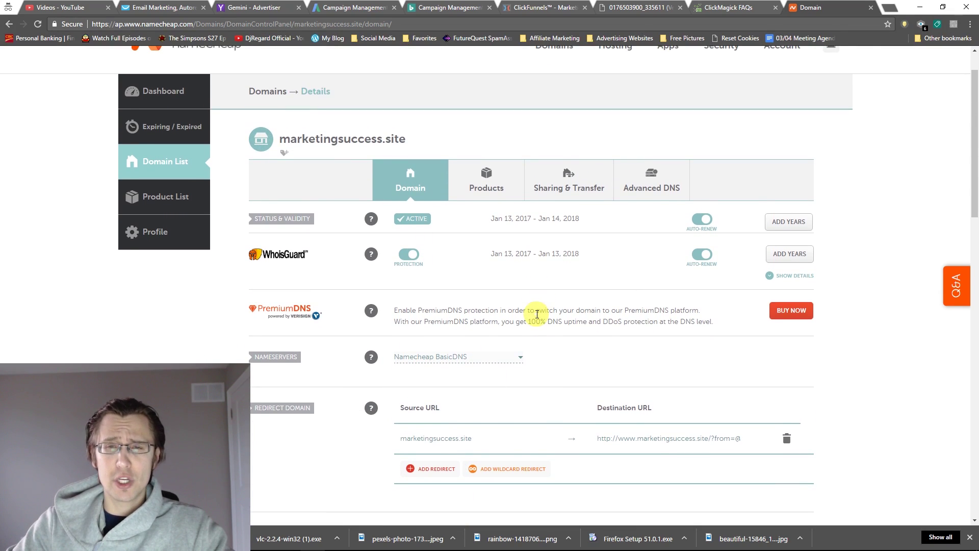
Delete the www CNAME parking-page record from marketingsuccess.site's Advanced DNS records
{"action": "left_click", "coordinate": [651, 183]}
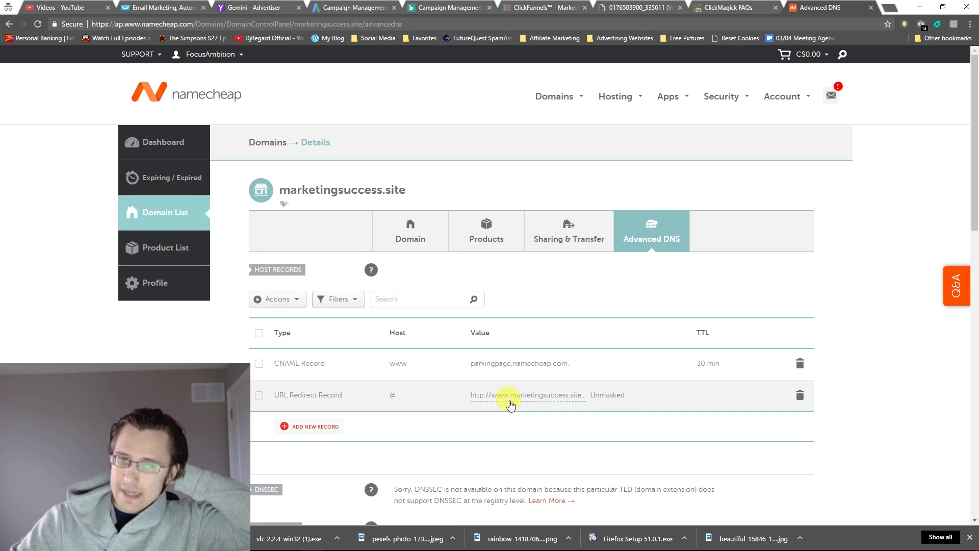
{"action": "left_click", "coordinate": [800, 363]}
{"action": "left_click", "coordinate": [759, 413]}
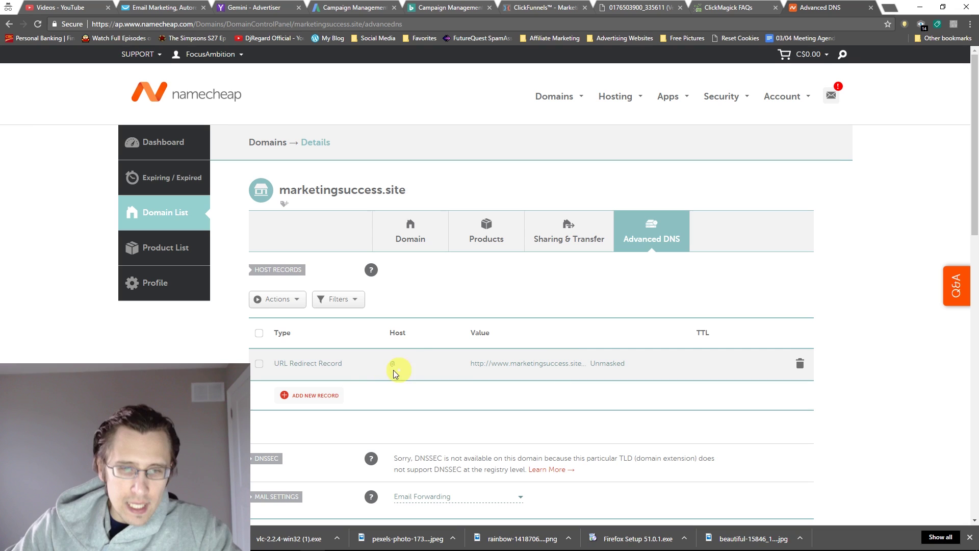
Change the URL Redirect record into a CNAME Record with host 'track'
{"action": "left_click", "coordinate": [323, 369]}
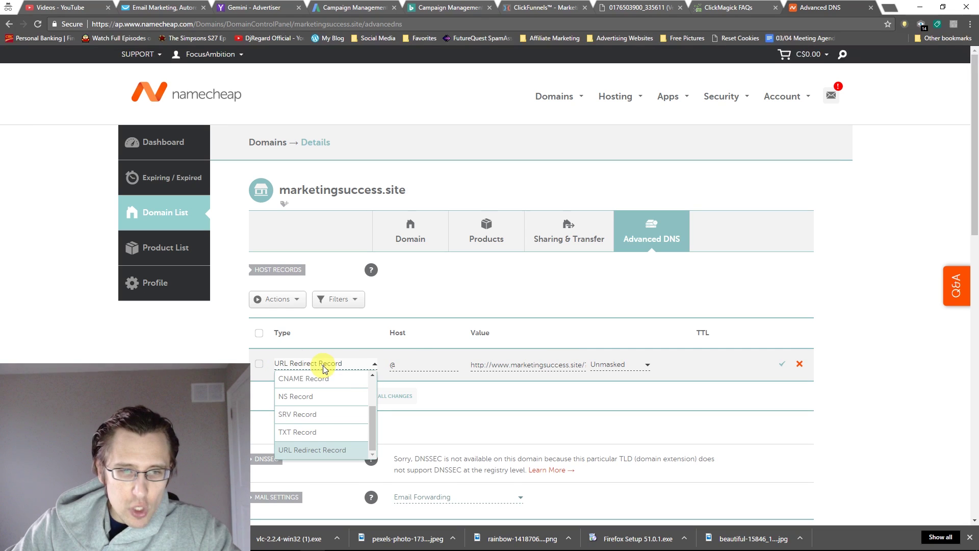
{"action": "left_click", "coordinate": [299, 382]}
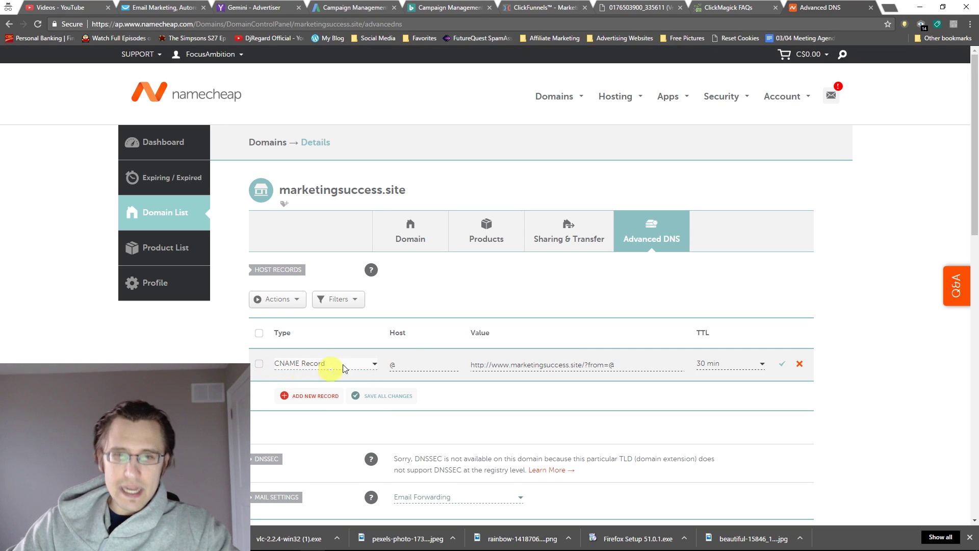
{"action": "double_click", "coordinate": [393, 364]}
{"action": "type", "text": "track"}
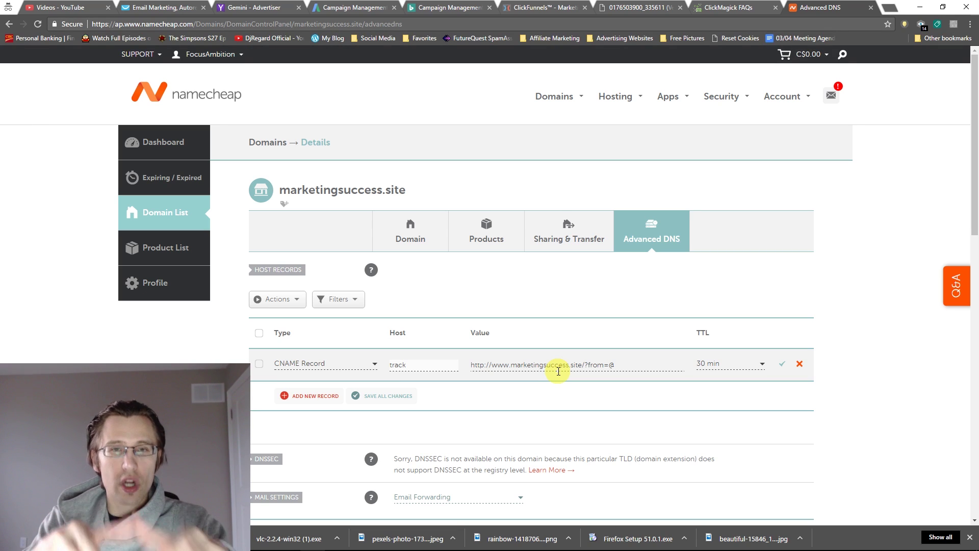
{"action": "triple_click", "coordinate": [559, 371]}
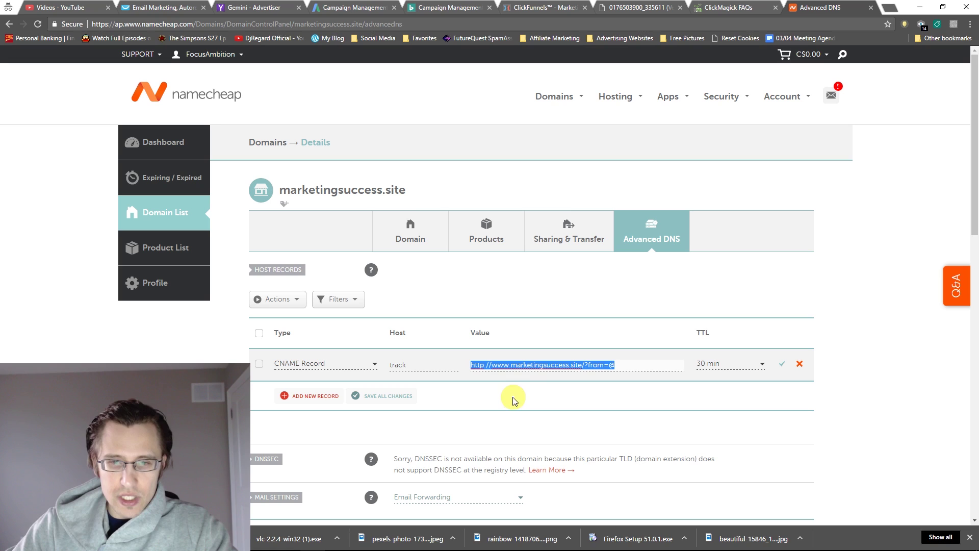
{"action": "left_click", "coordinate": [366, 544]}
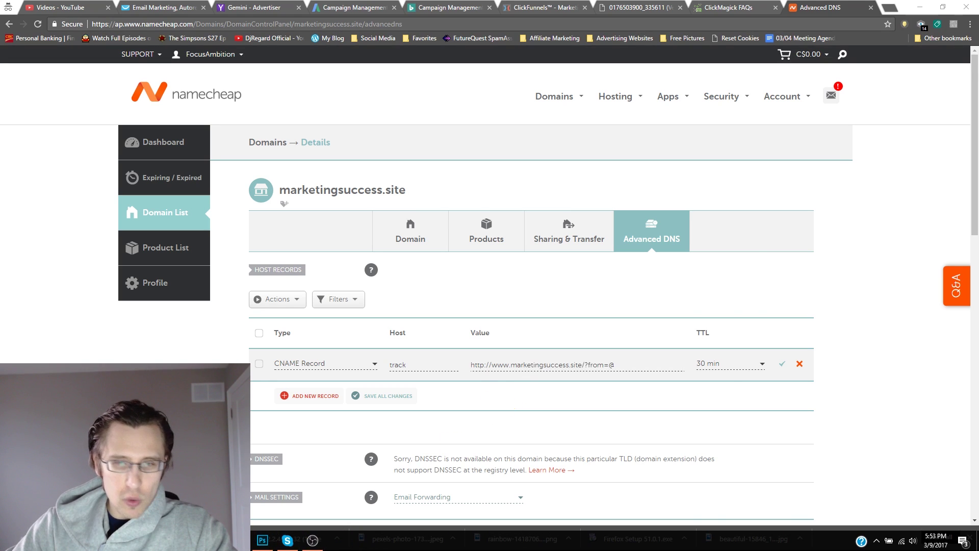
{"action": "left_click_drag", "start_coordinate": [638, 190], "coordinate": [586, 188]}
{"action": "key", "text": "ctrl+c"}
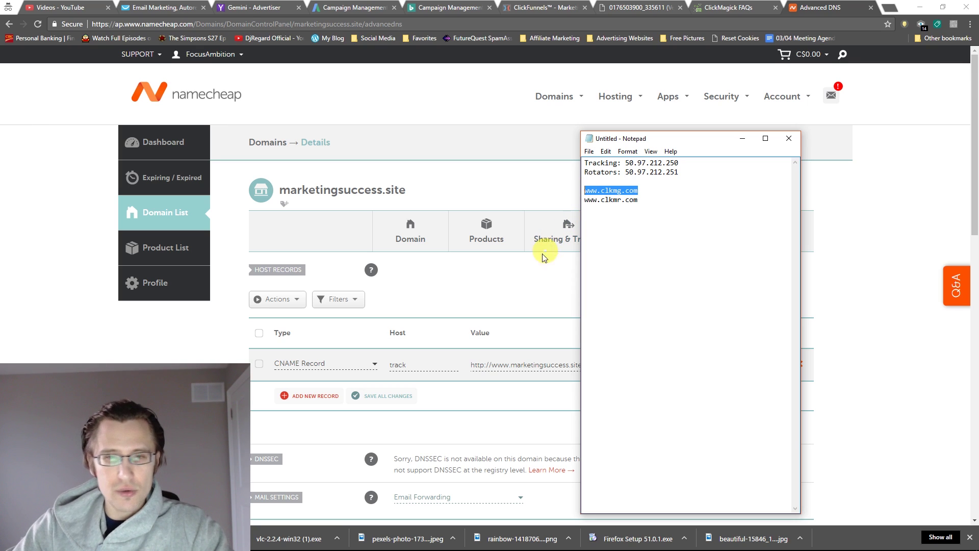
{"action": "left_click", "coordinate": [525, 294]}
{"action": "double_click", "coordinate": [528, 365]}
{"action": "triple_click", "coordinate": [528, 365]}
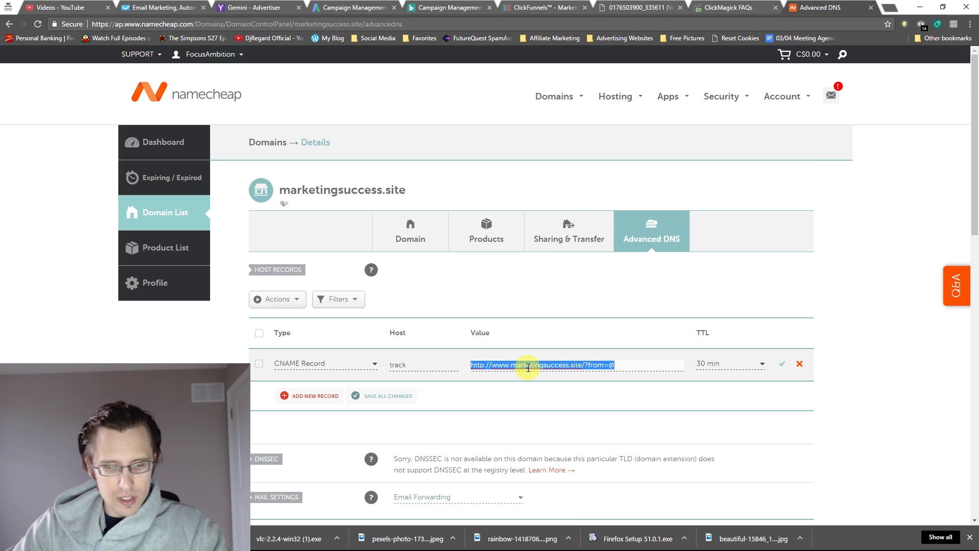
{"action": "key", "text": "ctrl+v"}
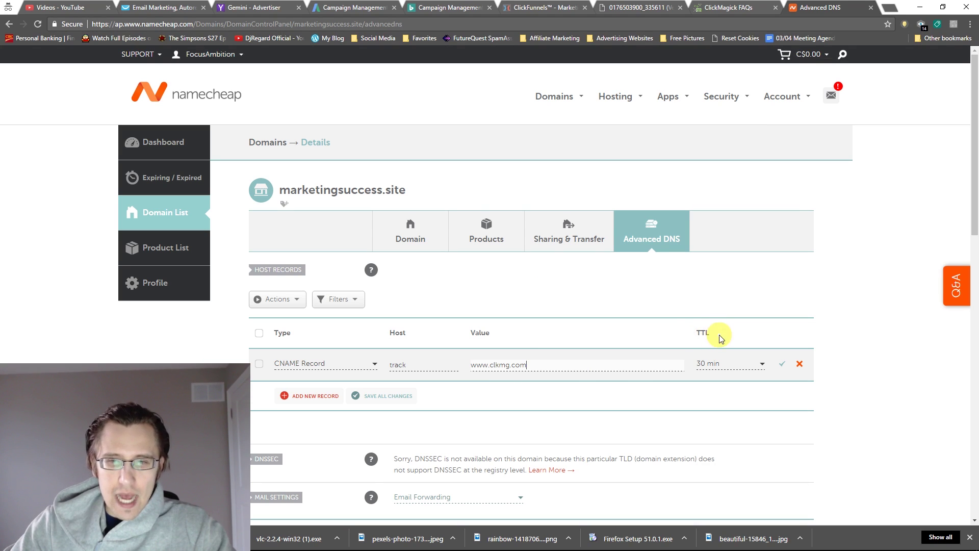
{"action": "left_click", "coordinate": [782, 364]}
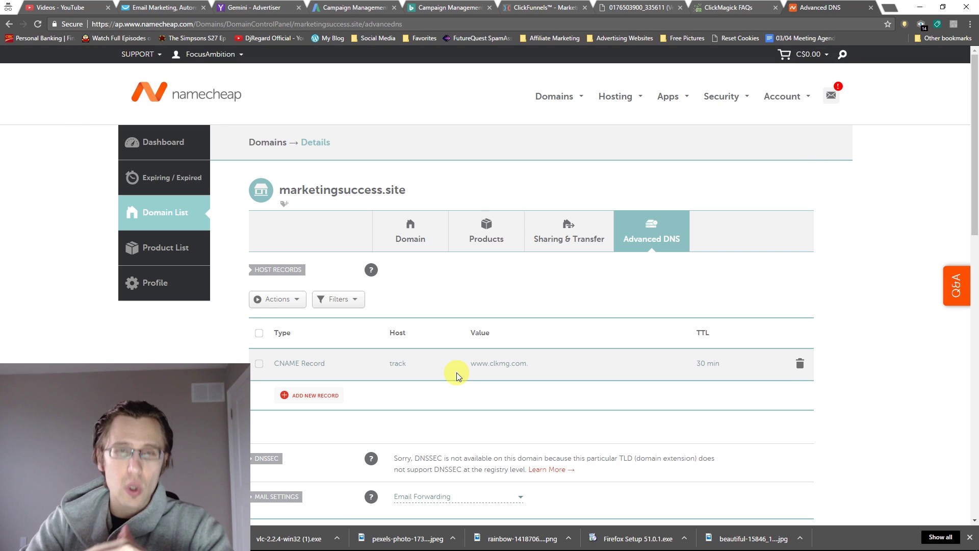
Add a new A Record host record with host @
{"action": "left_click", "coordinate": [315, 396]}
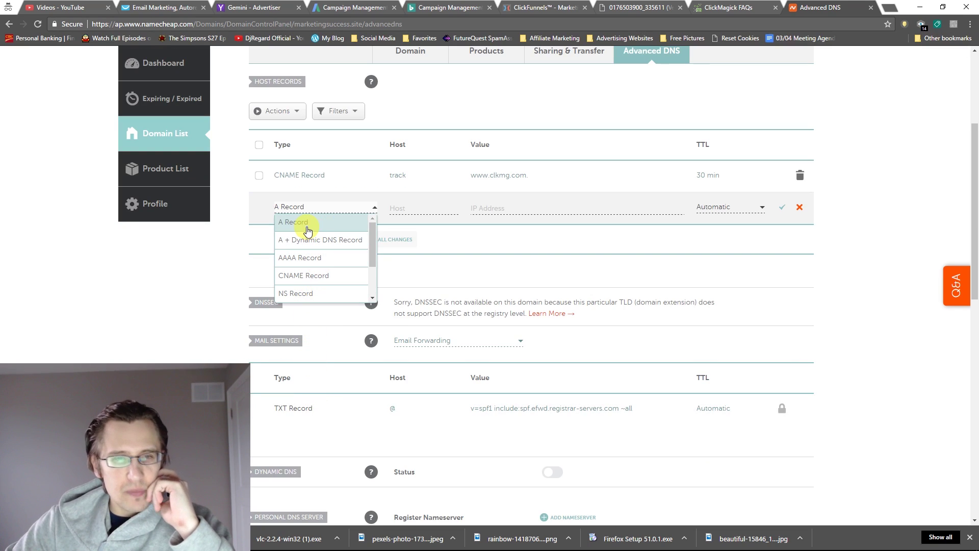
{"action": "left_click", "coordinate": [307, 227]}
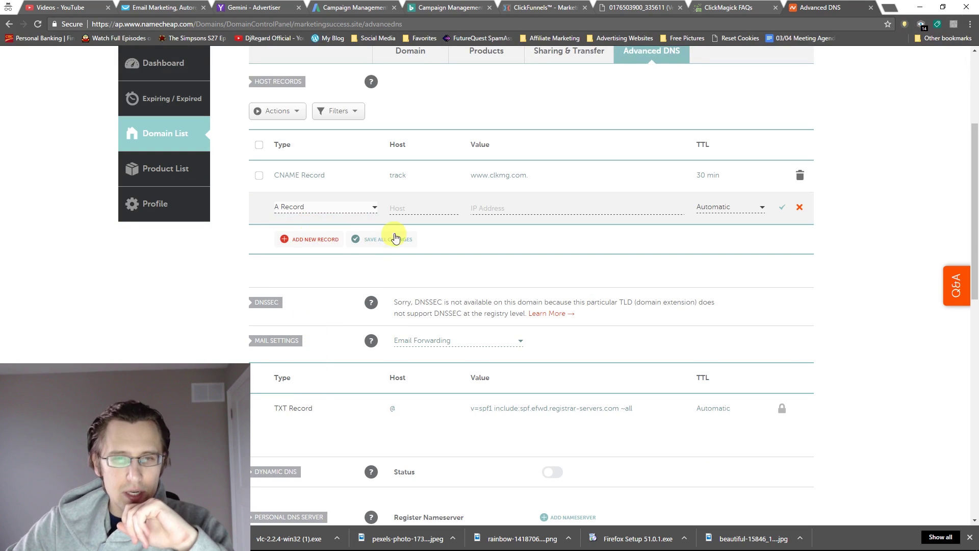
{"action": "left_click", "coordinate": [398, 207]}
{"action": "scroll", "coordinate": [541, 403], "scroll_direction": "up", "scroll_amount": 2}
{"action": "type", "text": "@"}
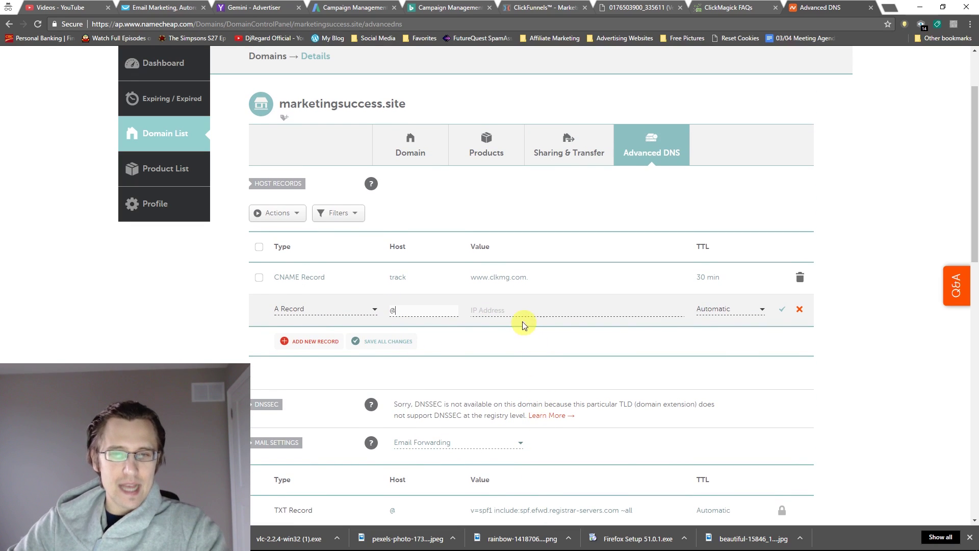
{"action": "left_click", "coordinate": [494, 310]}
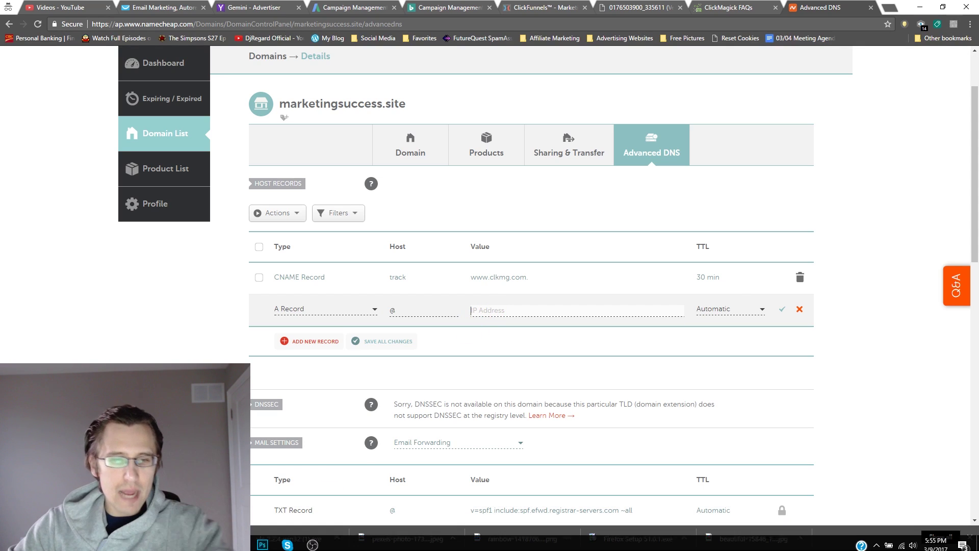
Fill in the Tracking IP 50.97.212.250 from the notes as its address and save it
{"action": "left_click", "coordinate": [204, 541]}
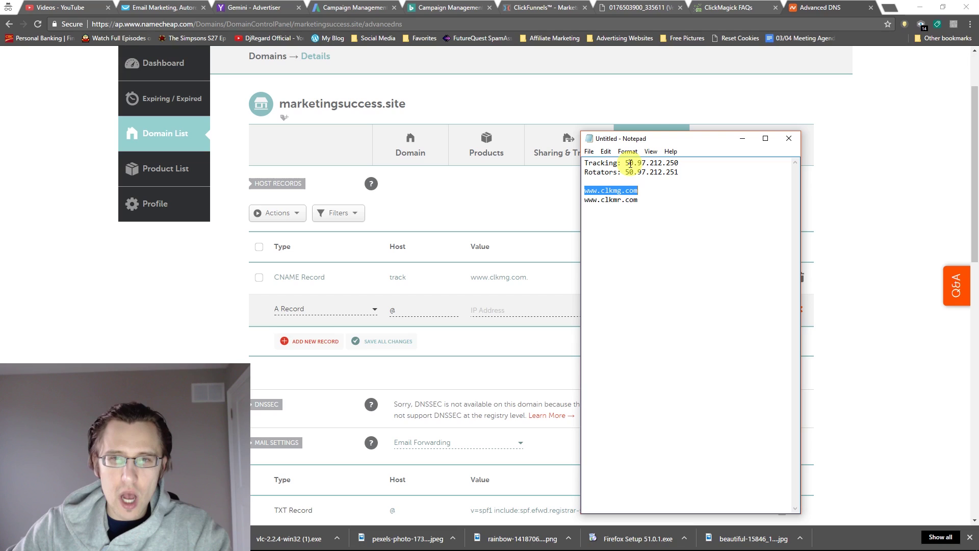
{"action": "left_click_drag", "start_coordinate": [625, 164], "coordinate": [686, 162]}
{"action": "key", "text": "ctrl+c"}
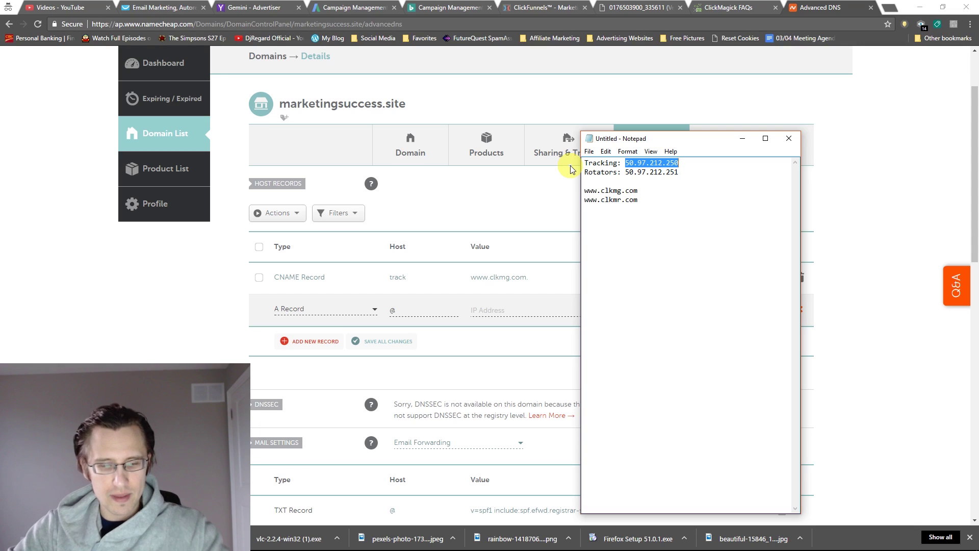
{"action": "left_click", "coordinate": [496, 309]}
{"action": "key", "text": "ctrl+v"}
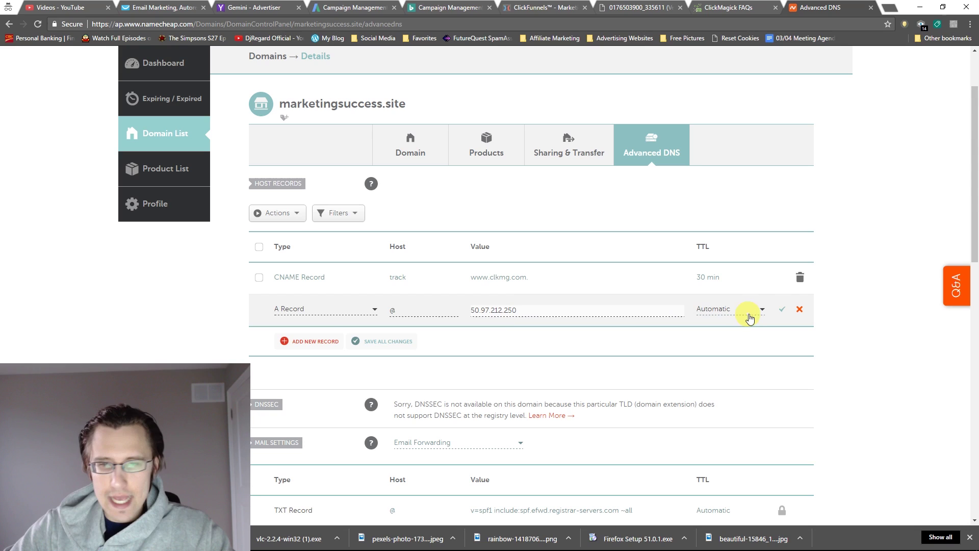
{"action": "left_click", "coordinate": [782, 310]}
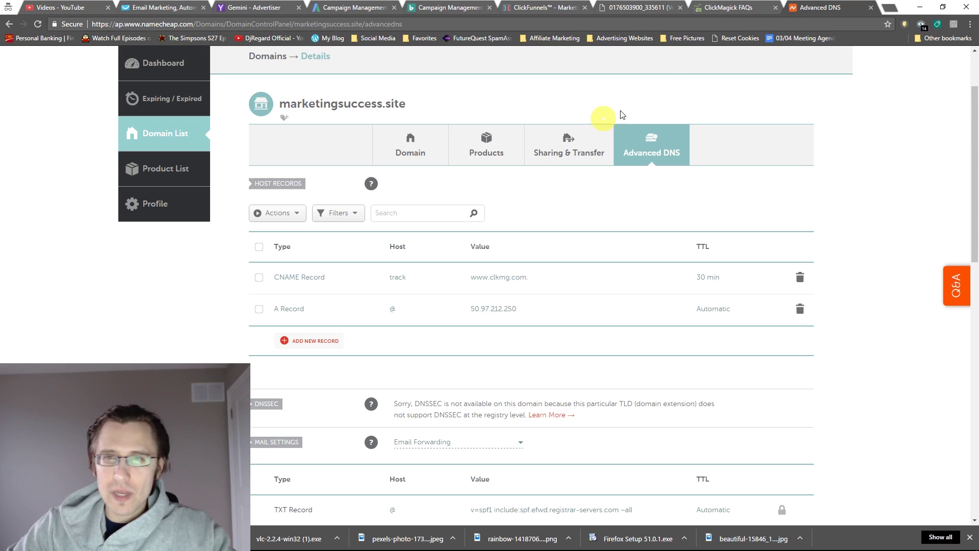
Go to ClickMagick's Tools > Domain Manager page
{"action": "left_click", "coordinate": [727, 7]}
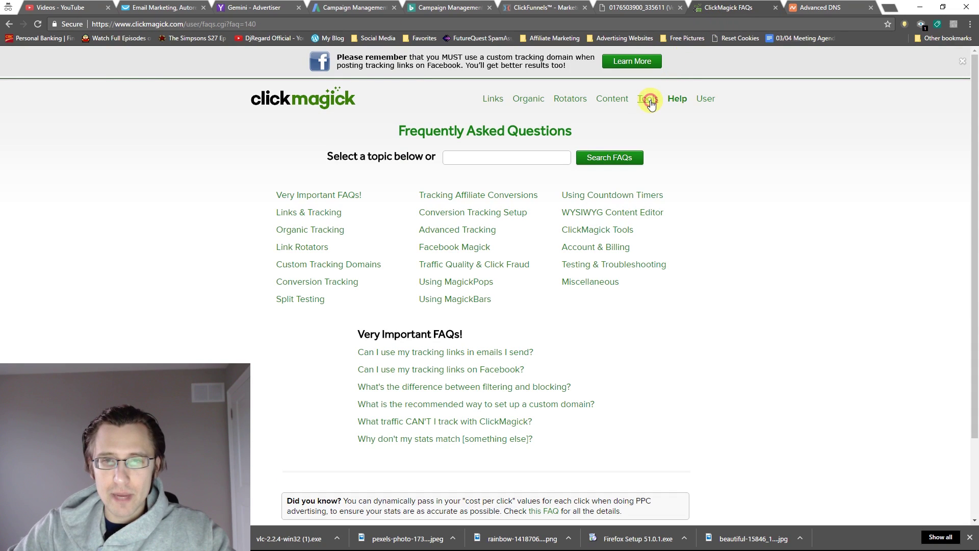
{"action": "mouse_move", "coordinate": [651, 104]}
{"action": "left_click", "coordinate": [657, 186]}
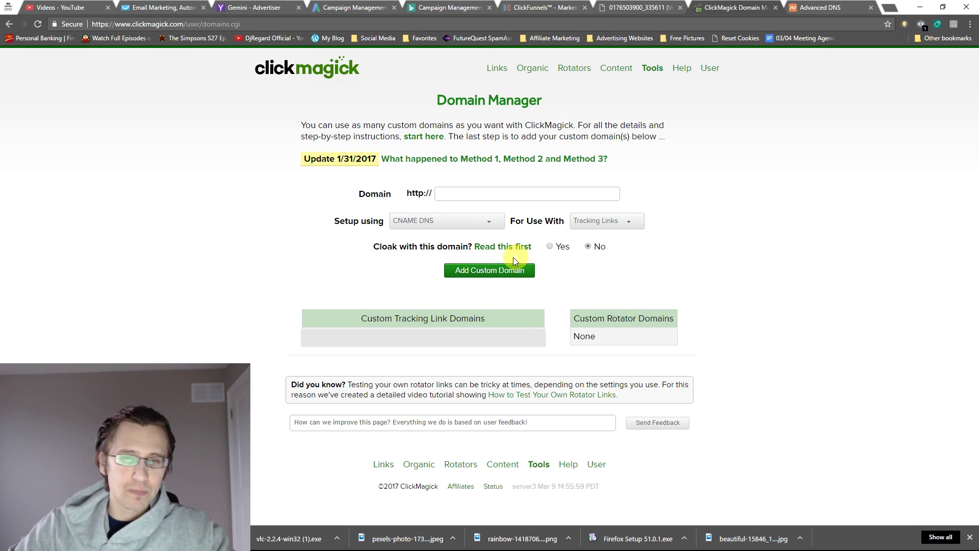
{"action": "left_click", "coordinate": [456, 194]}
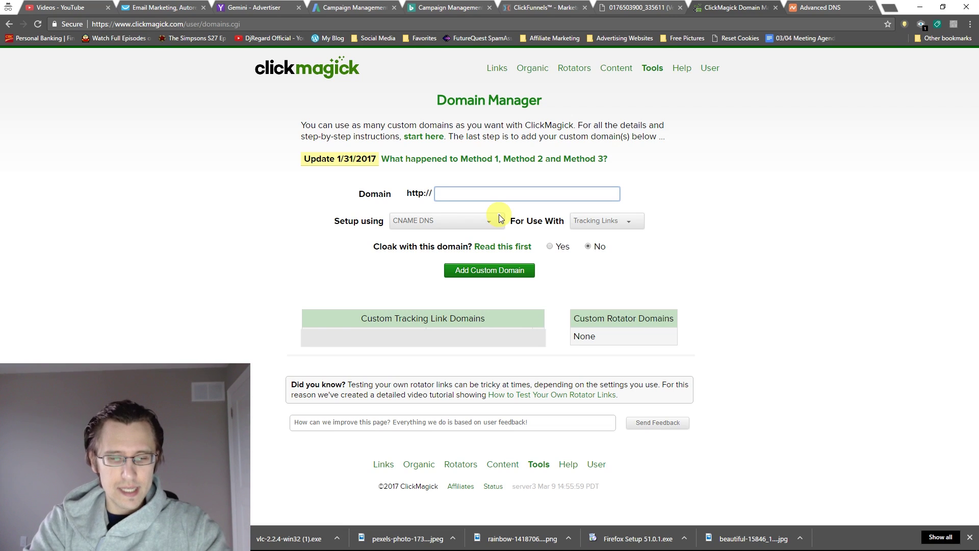
Enter track.marketingsuccess.site in the Domain field, using the name copied from Namecheap
{"action": "left_click", "coordinate": [829, 7]}
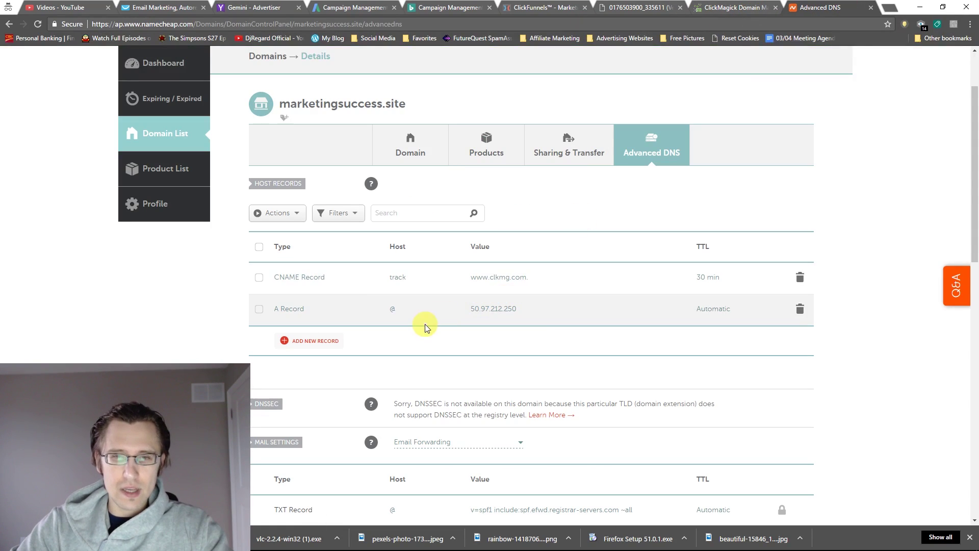
{"action": "scroll", "coordinate": [352, 219], "scroll_direction": "up", "scroll_amount": 2}
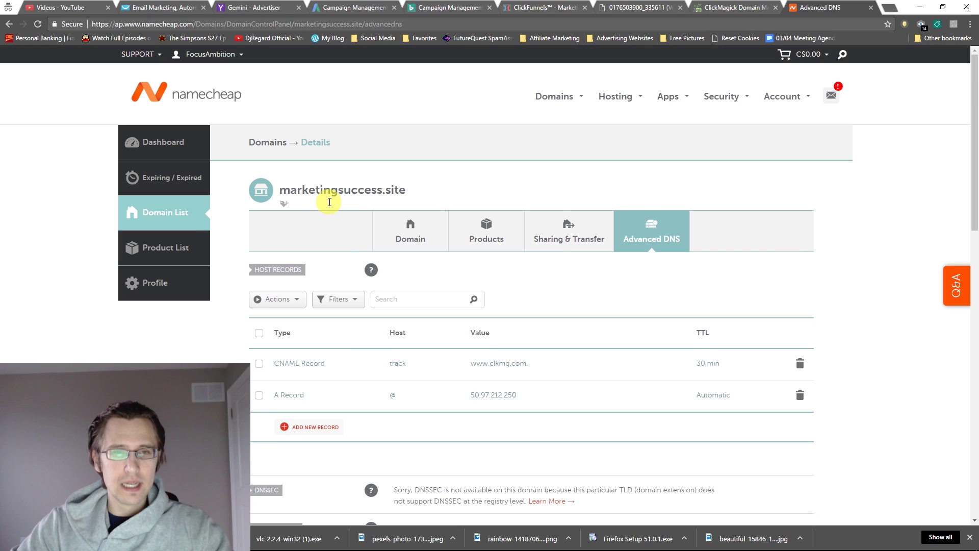
{"action": "double_click", "coordinate": [329, 190]}
{"action": "key", "text": "ctrl+c"}
{"action": "left_click", "coordinate": [735, 7]}
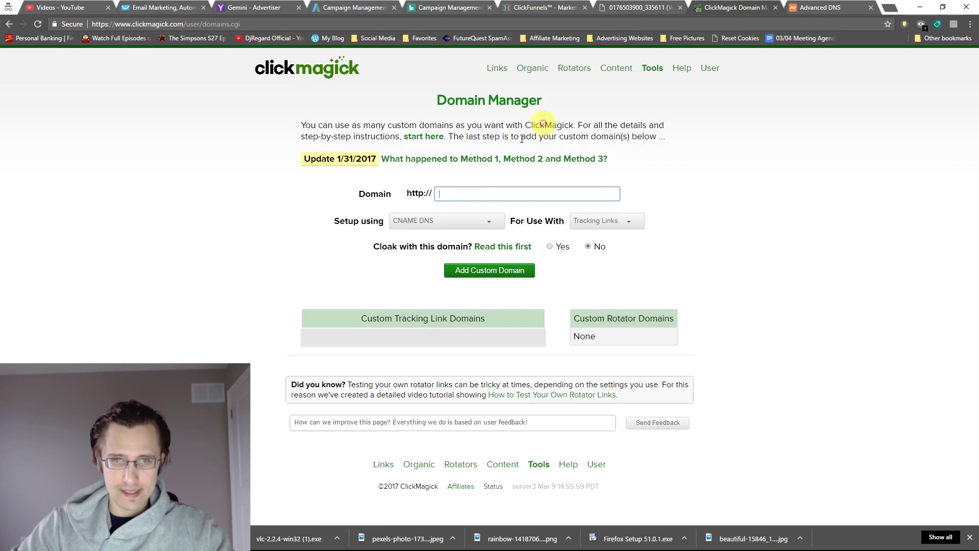
{"action": "left_click", "coordinate": [467, 194]}
{"action": "type", "text": "track."}
{"action": "key", "text": "ctrl+v"}
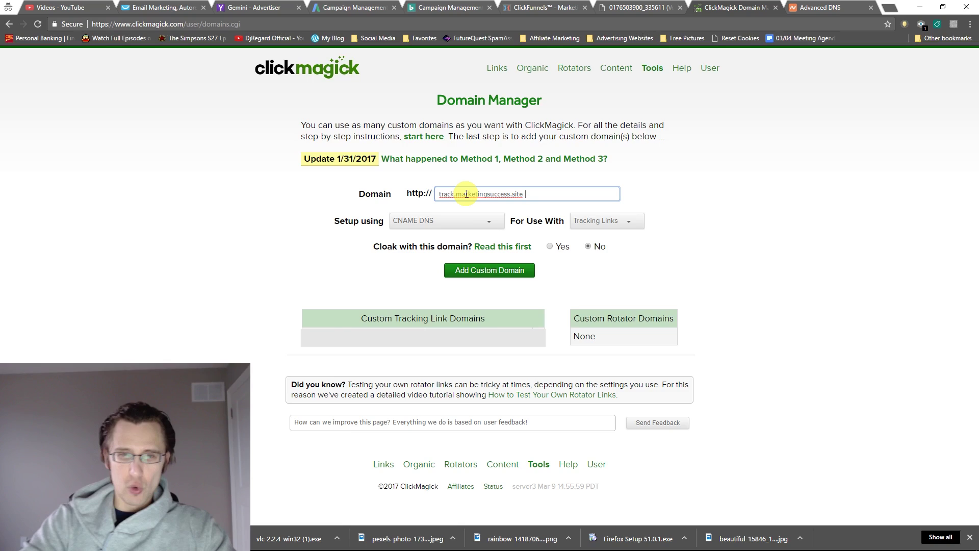
{"action": "key", "text": "BackSpace"}
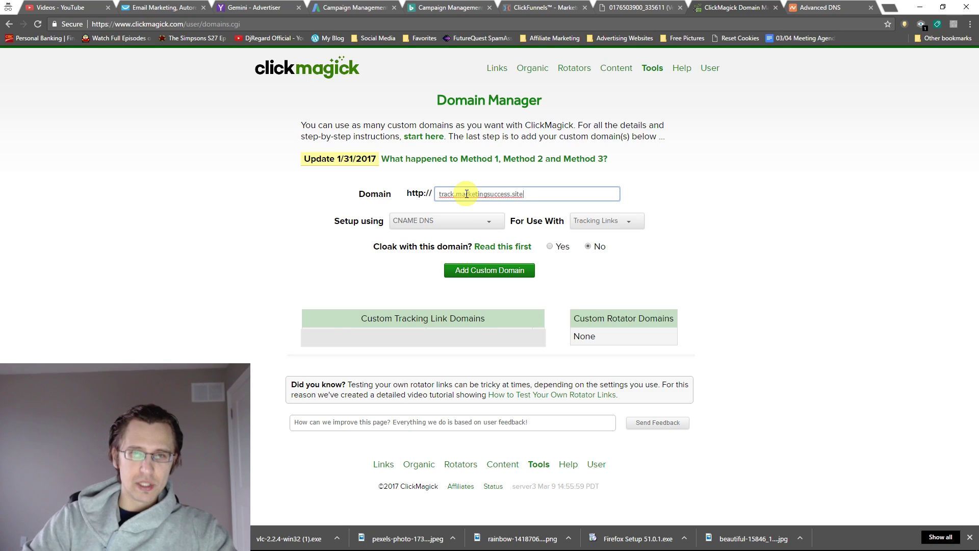
With Cloak reset to No, add track.marketingsuccess.site as a CNAME DNS custom tracking domain
{"action": "left_click", "coordinate": [550, 248]}
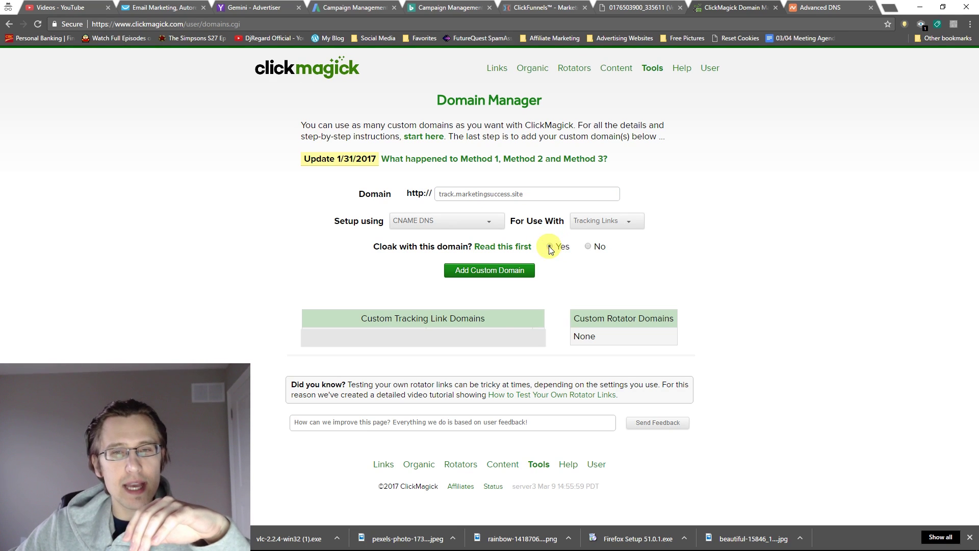
{"action": "left_click", "coordinate": [518, 194]}
{"action": "left_click_drag", "start_coordinate": [518, 194], "coordinate": [427, 195]}
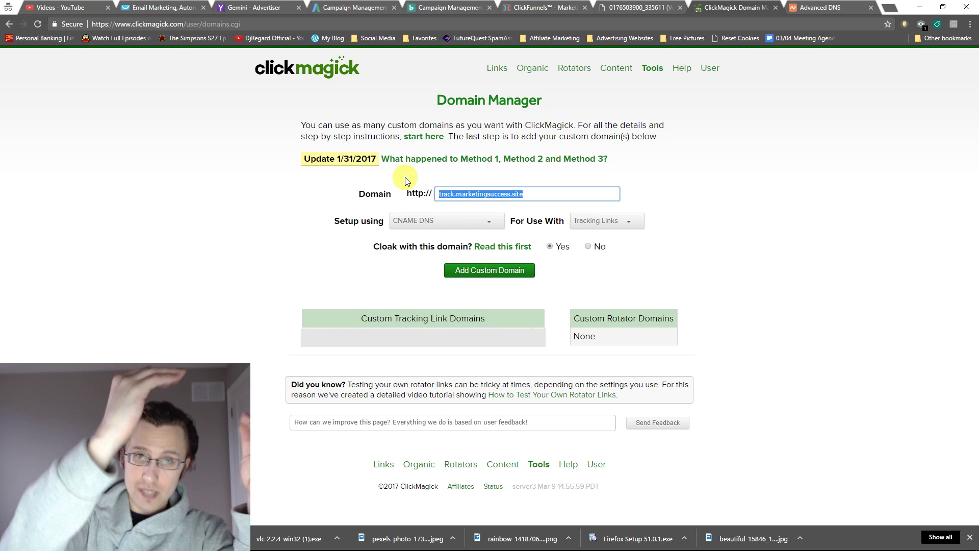
{"action": "left_click", "coordinate": [461, 198]}
{"action": "left_click_drag", "start_coordinate": [454, 195], "coordinate": [437, 197]}
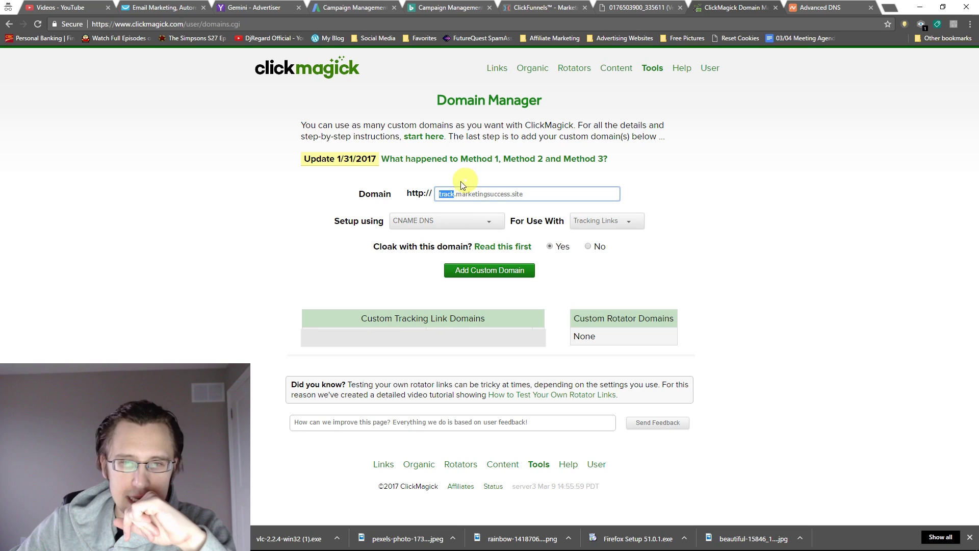
{"action": "left_click", "coordinate": [587, 247]}
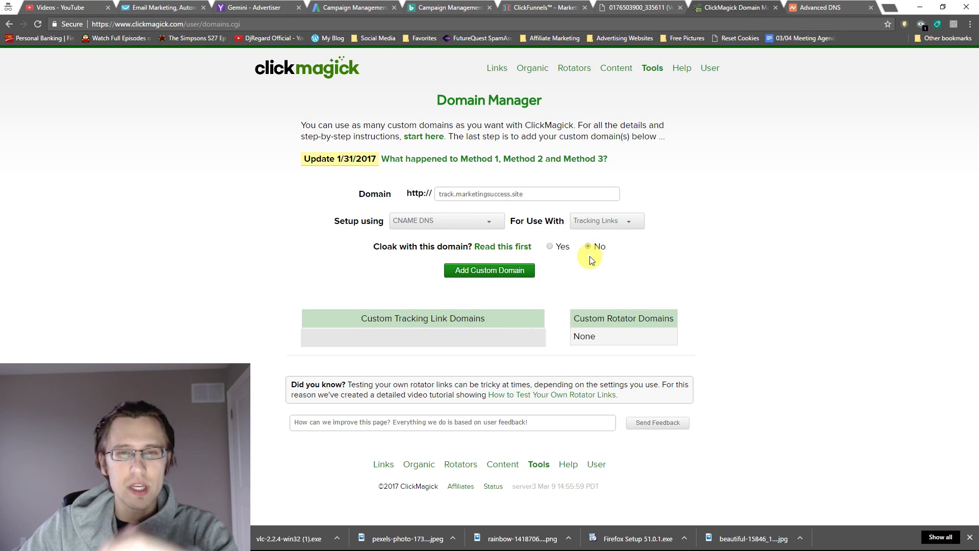
{"action": "left_click", "coordinate": [465, 273]}
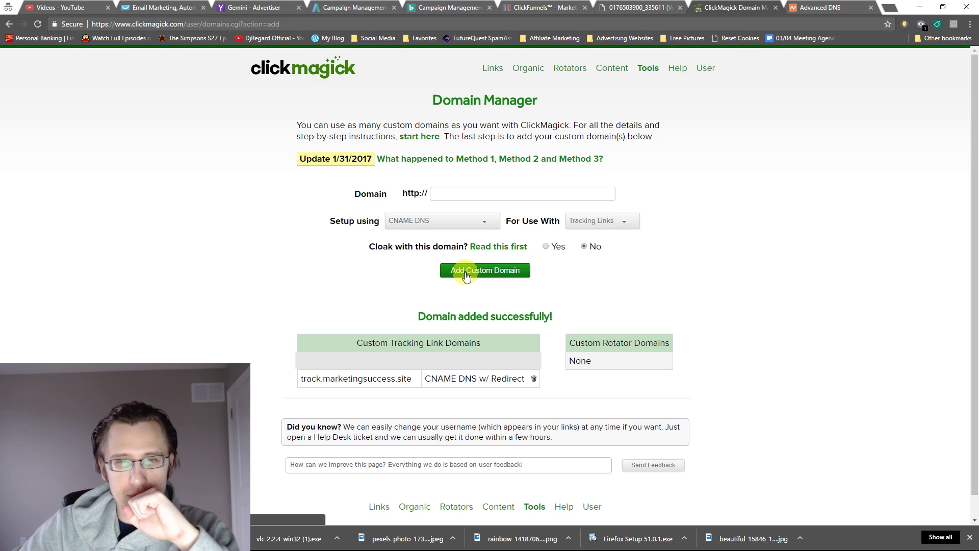
Try adding marketingsuccess.site as a second custom domain, which gets rejected
{"action": "left_click", "coordinate": [453, 193]}
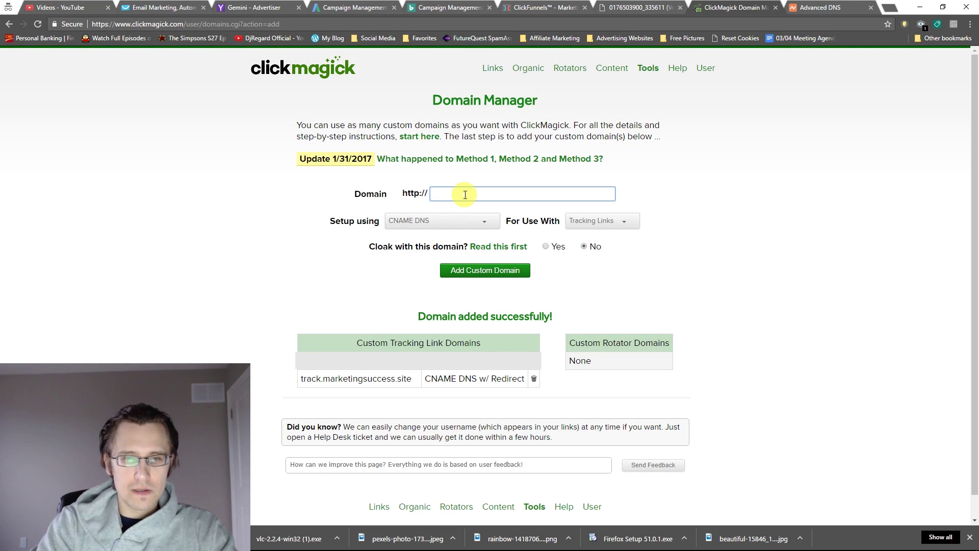
{"action": "type", "text": "marketing"}
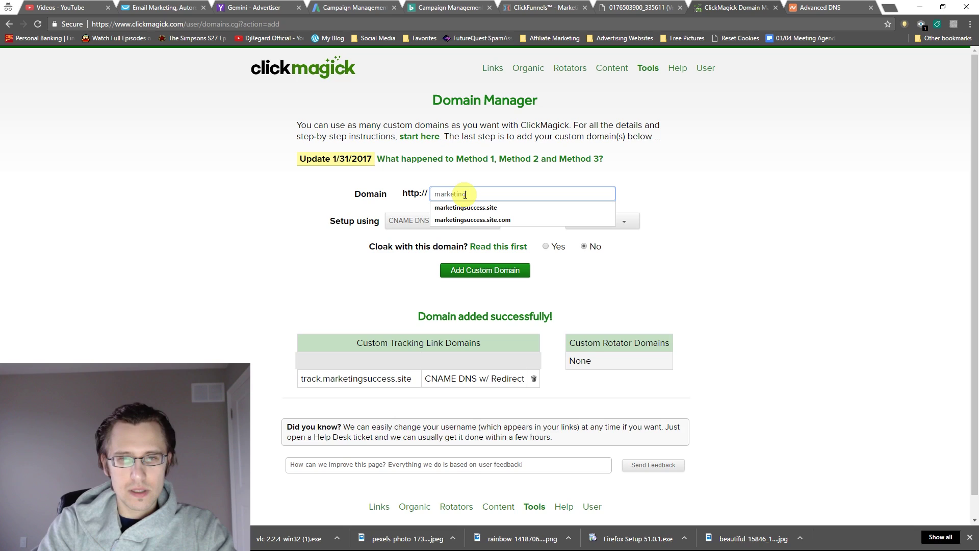
{"action": "type", "text": "success.site"}
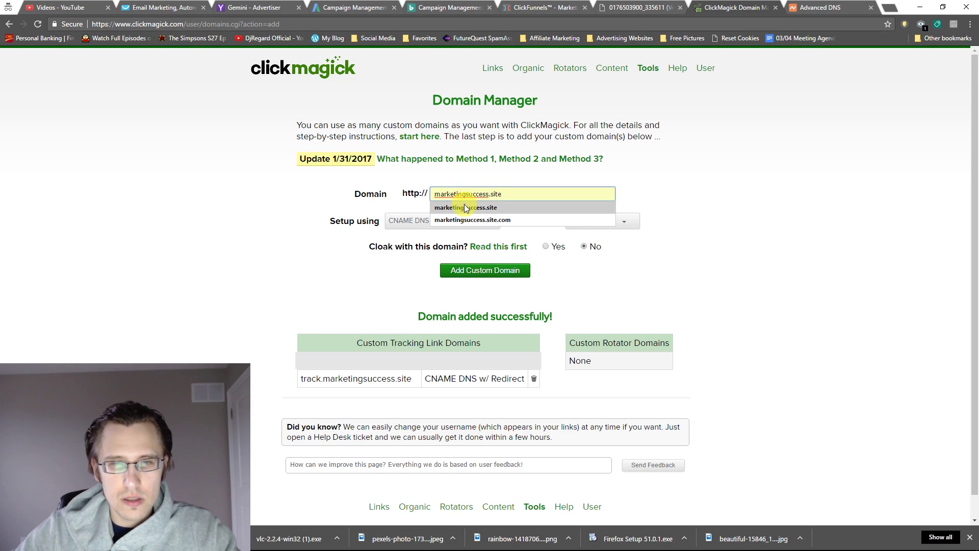
{"action": "left_click", "coordinate": [465, 207]}
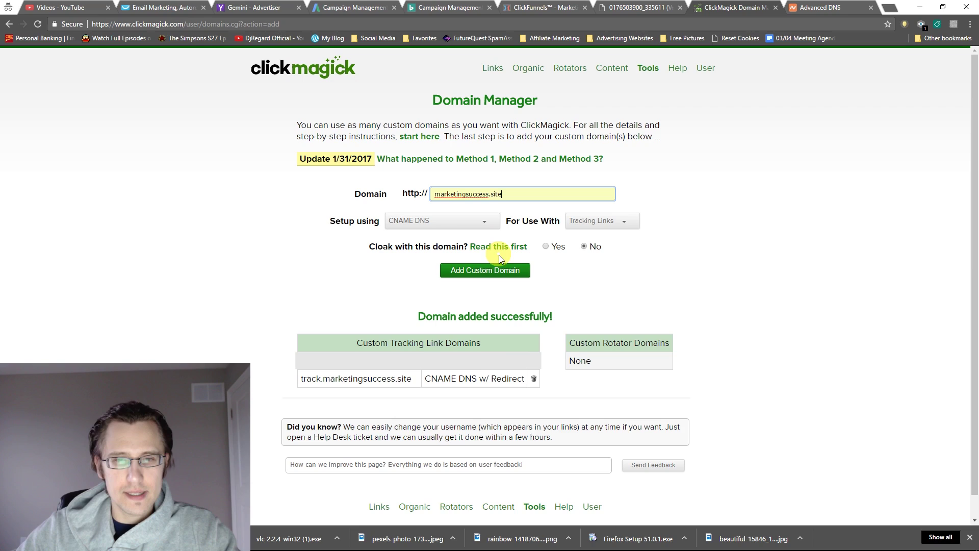
{"action": "left_click", "coordinate": [477, 273]}
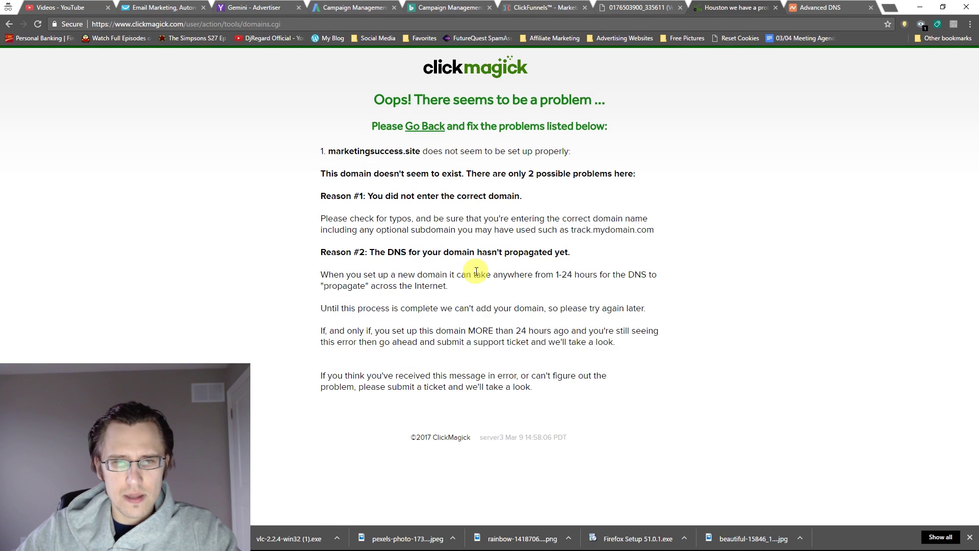
Review the error's reasons, including 1-24 hour DNS propagation, then return to the Domain Manager
{"action": "left_click_drag", "start_coordinate": [373, 173], "coordinate": [573, 170]}
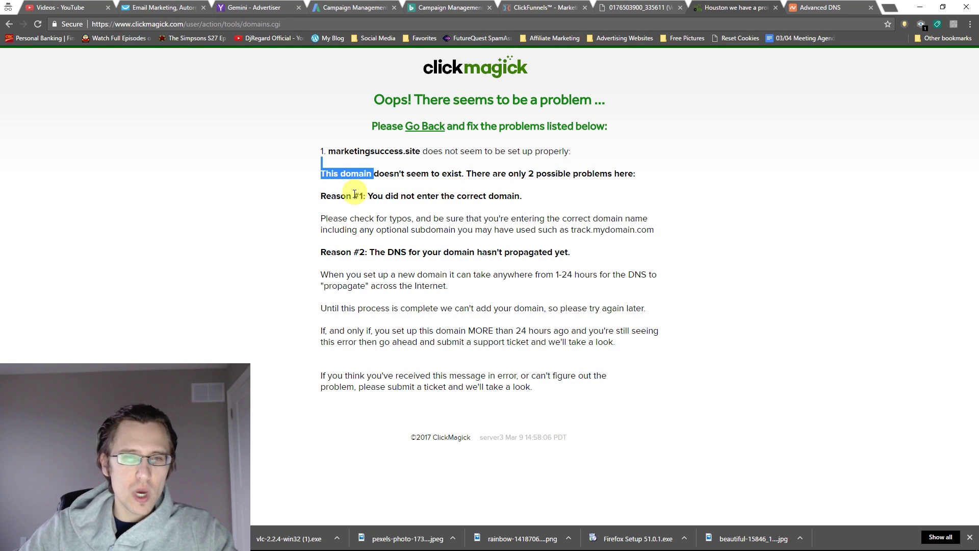
{"action": "left_click_drag", "start_coordinate": [352, 196], "coordinate": [467, 209]}
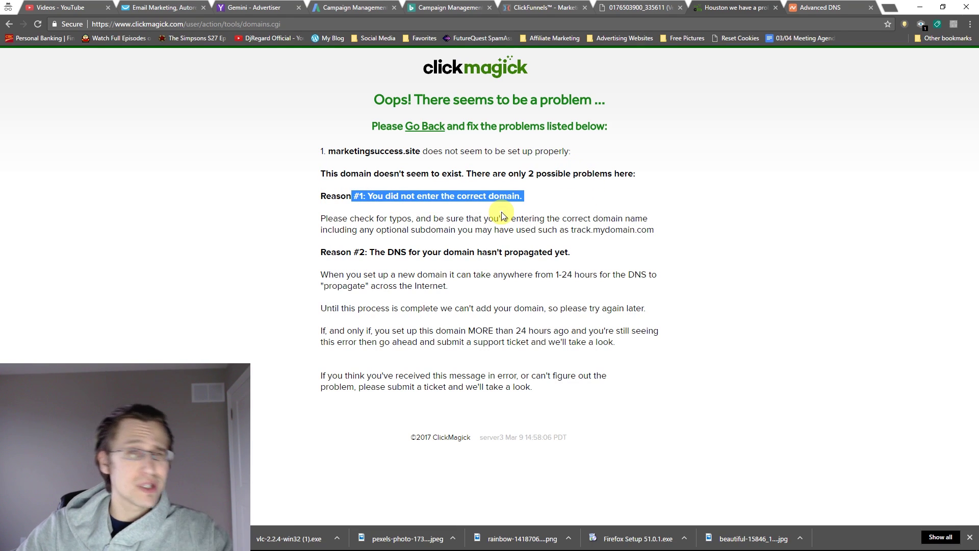
{"action": "left_click_drag", "start_coordinate": [365, 252], "coordinate": [573, 255]}
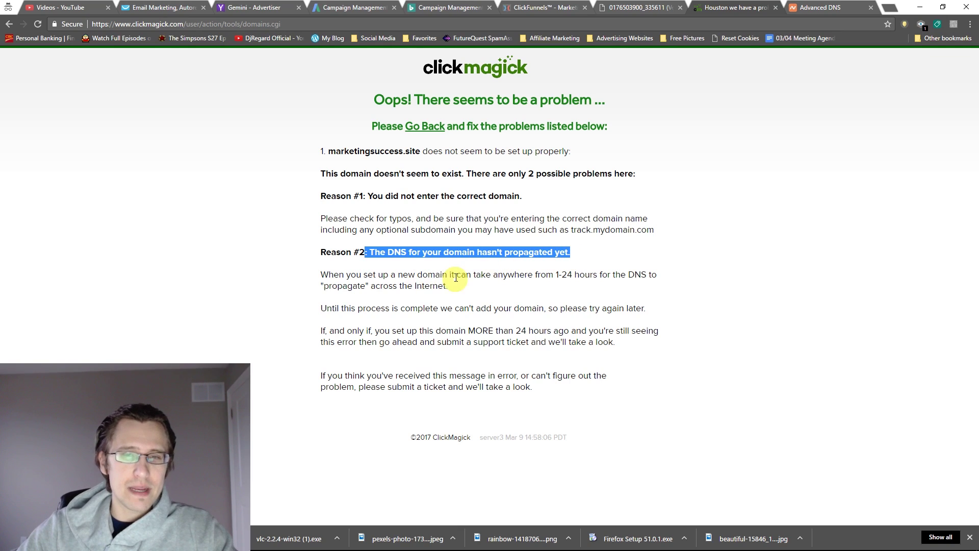
{"action": "left_click_drag", "start_coordinate": [556, 274], "coordinate": [582, 274]}
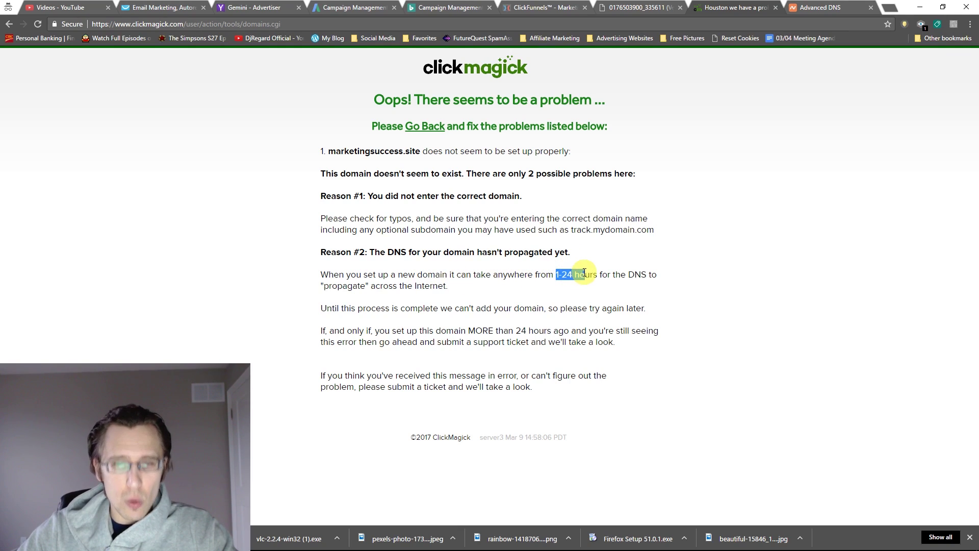
{"action": "left_click_drag", "start_coordinate": [459, 330], "coordinate": [479, 338]}
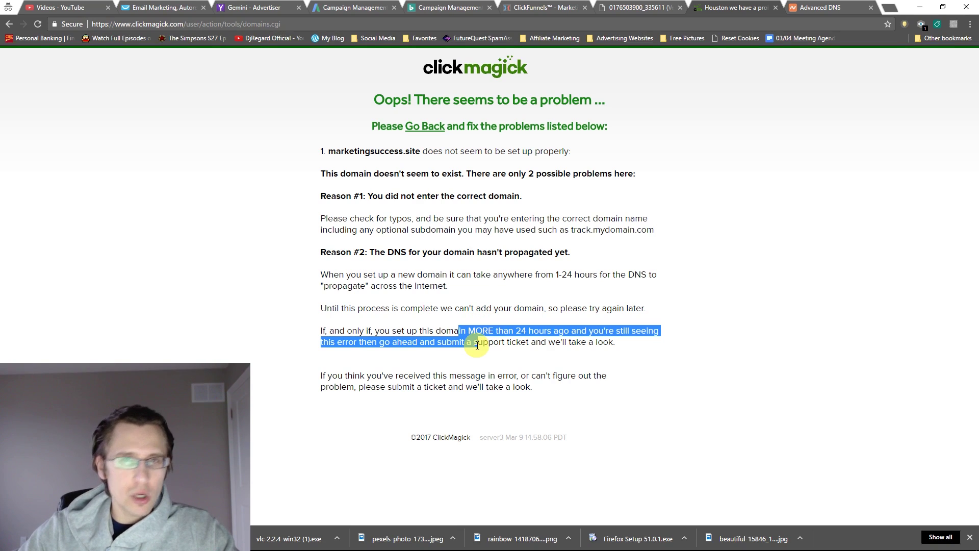
{"action": "left_click", "coordinate": [431, 127]}
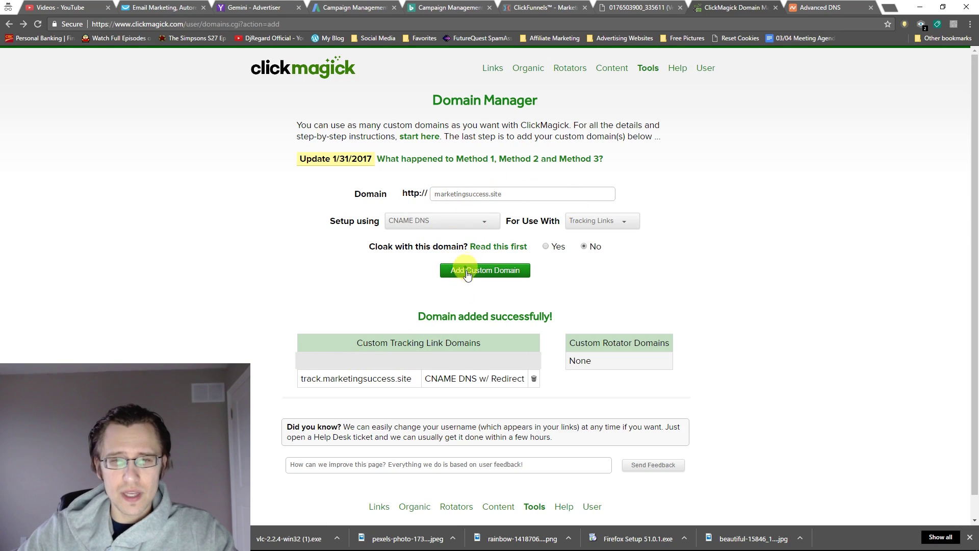
Open the Diabetes tracking link and switch its domain to track.marketingsuccess.site
{"action": "left_click", "coordinate": [387, 124]}
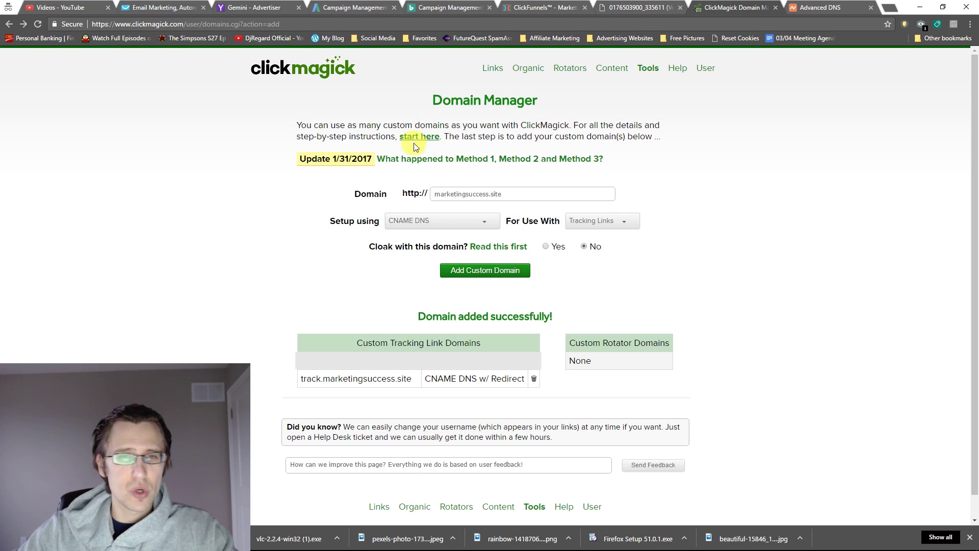
{"action": "left_click", "coordinate": [498, 73]}
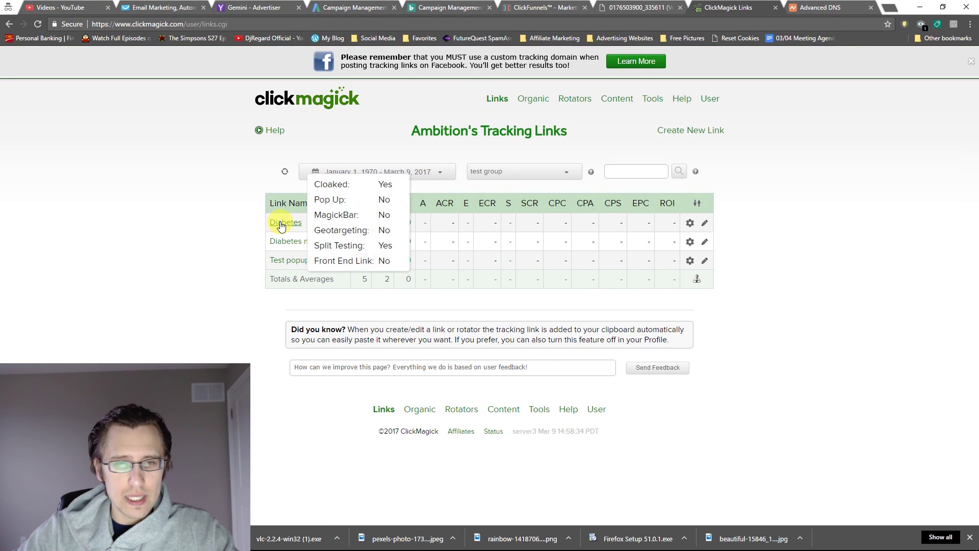
{"action": "left_click", "coordinate": [281, 224]}
{"action": "left_click", "coordinate": [426, 373]}
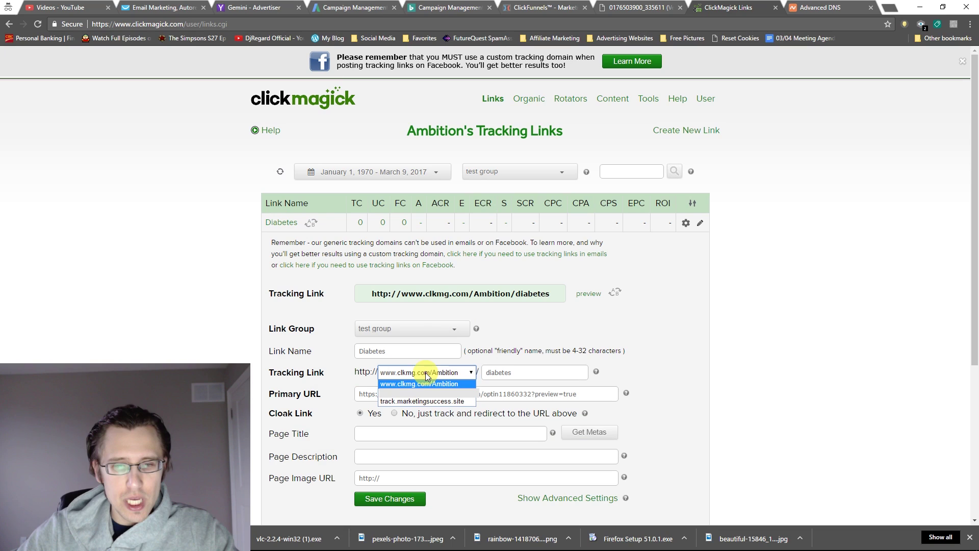
{"action": "left_click", "coordinate": [410, 401]}
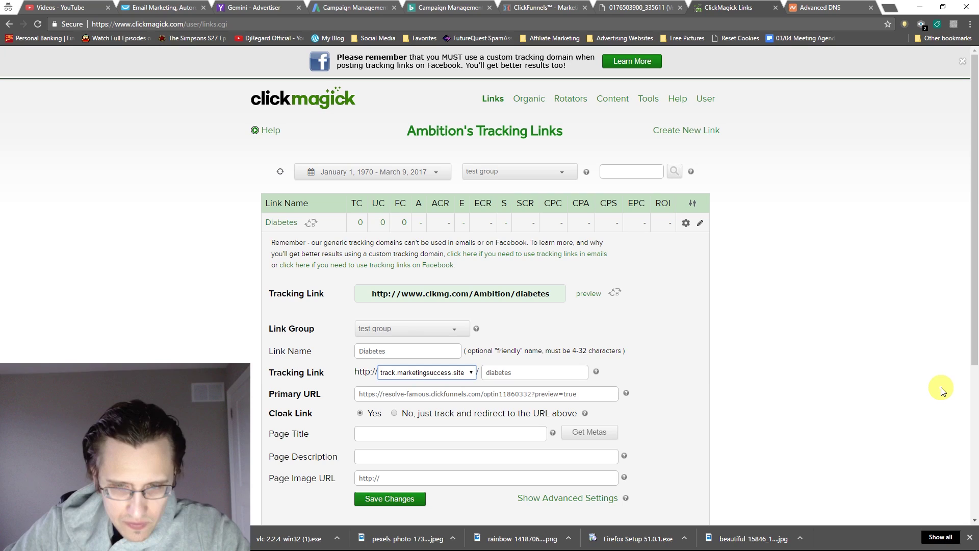
Set Cloak Link to No for Diabetes, keeping its domain on track.marketingsuccess.site
{"action": "left_click", "coordinate": [420, 392]}
{"action": "key", "text": "ctrl+a"}
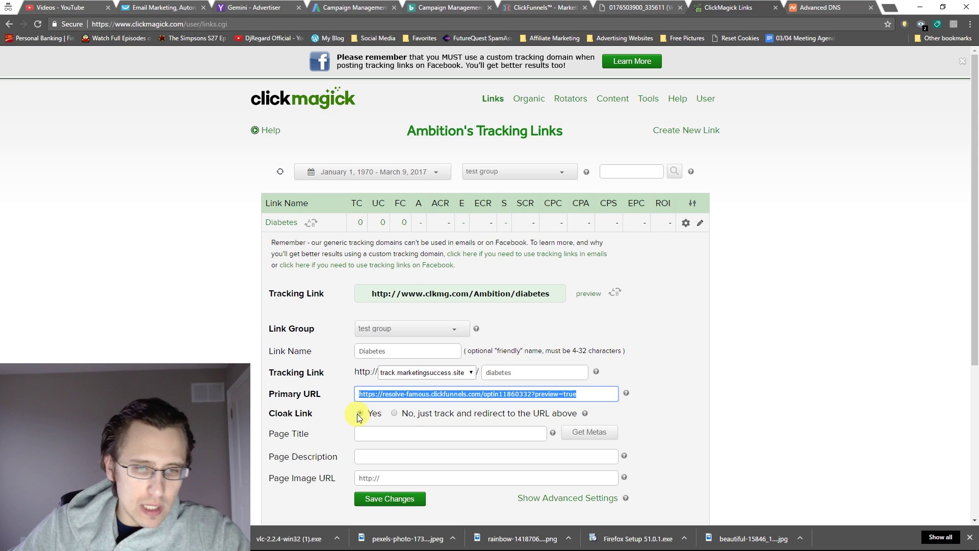
{"action": "left_click", "coordinate": [411, 372]}
{"action": "left_click", "coordinate": [418, 383]}
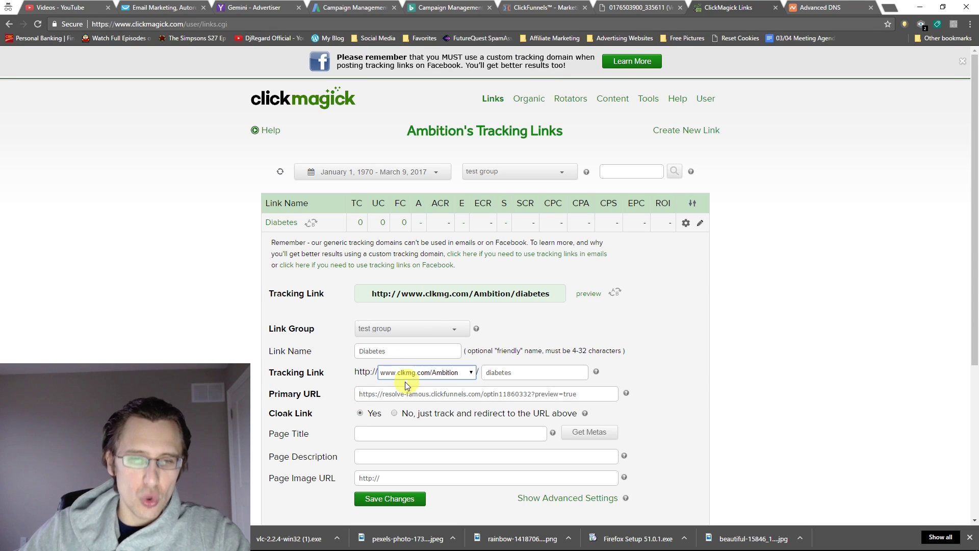
{"action": "left_click", "coordinate": [394, 413]}
{"action": "triple_click", "coordinate": [375, 394]}
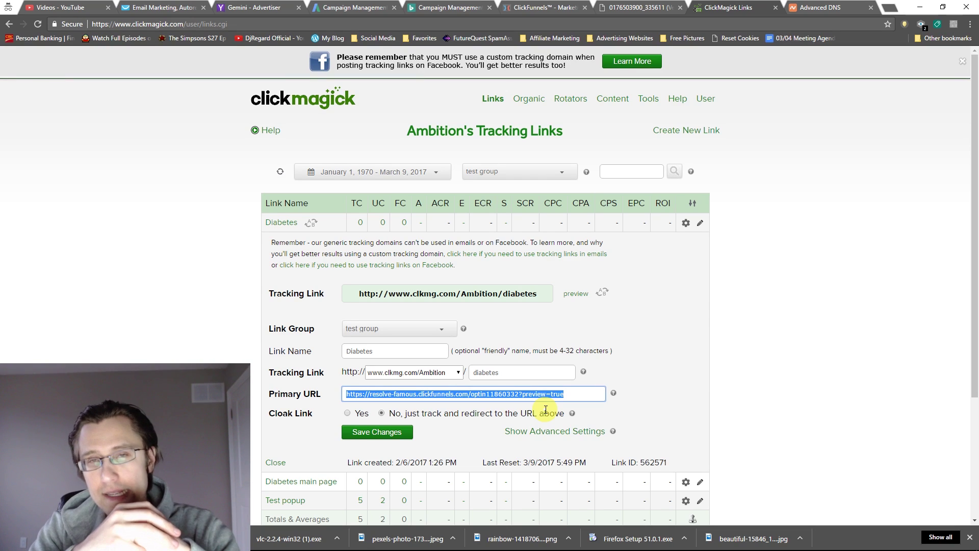
{"action": "left_click", "coordinate": [430, 373]}
{"action": "left_click", "coordinate": [408, 402]}
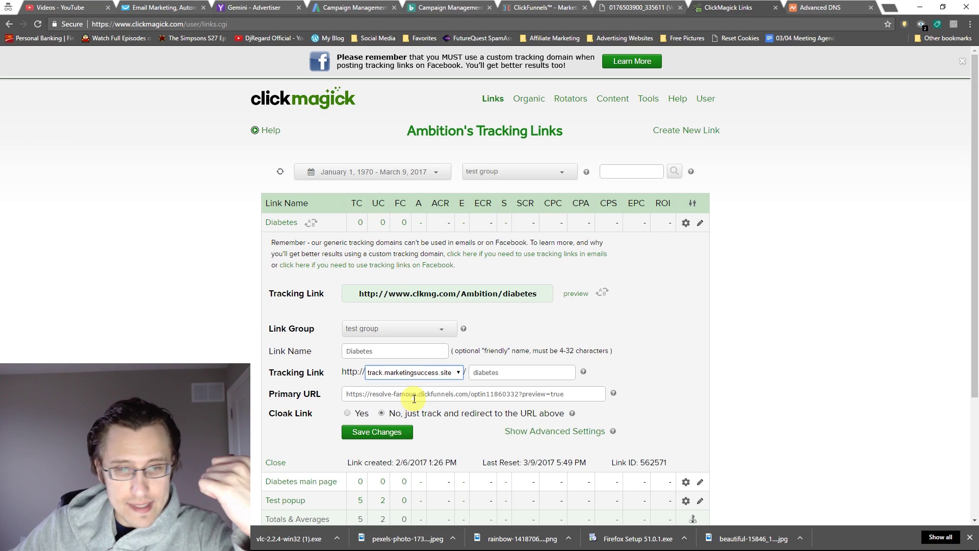
Save the Diabetes link and copy its new track.marketingsuccess.site tracking URL
{"action": "left_click", "coordinate": [380, 433]}
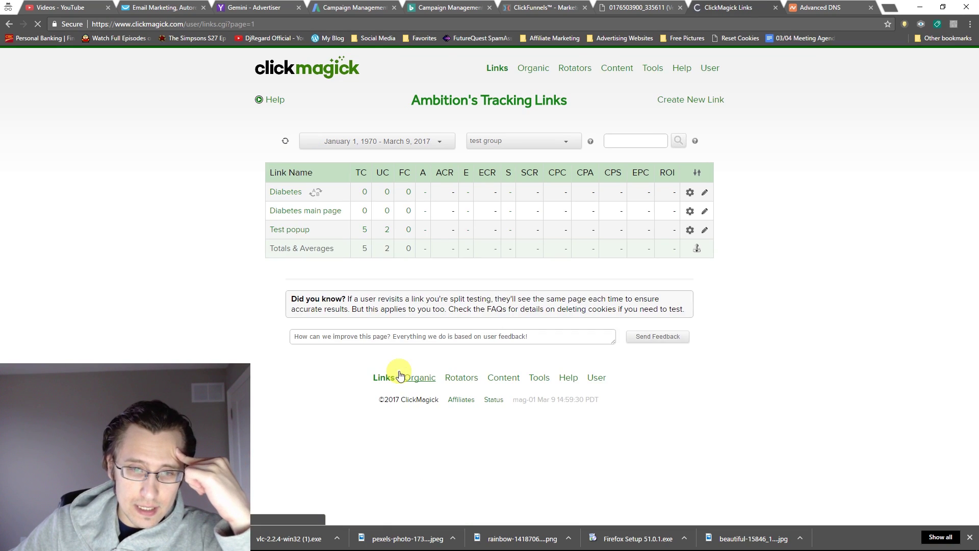
{"action": "left_click", "coordinate": [287, 224]}
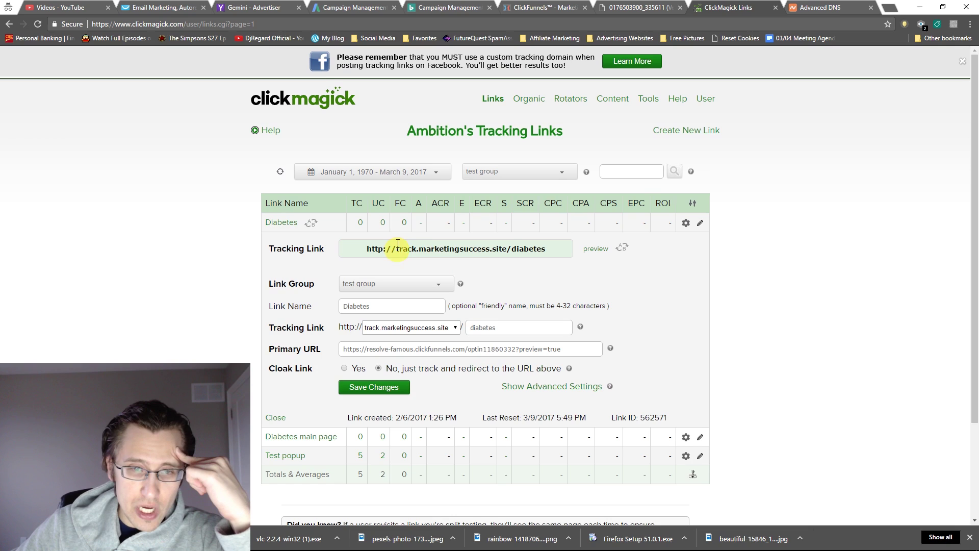
{"action": "left_click", "coordinate": [460, 249]}
{"action": "key", "text": "ctrl+c"}
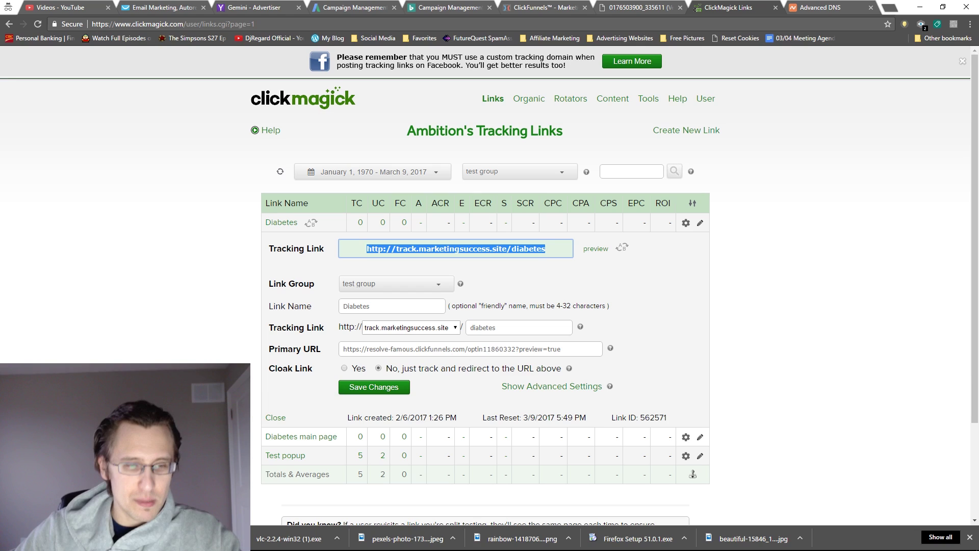
{"action": "left_click", "coordinate": [292, 223]}
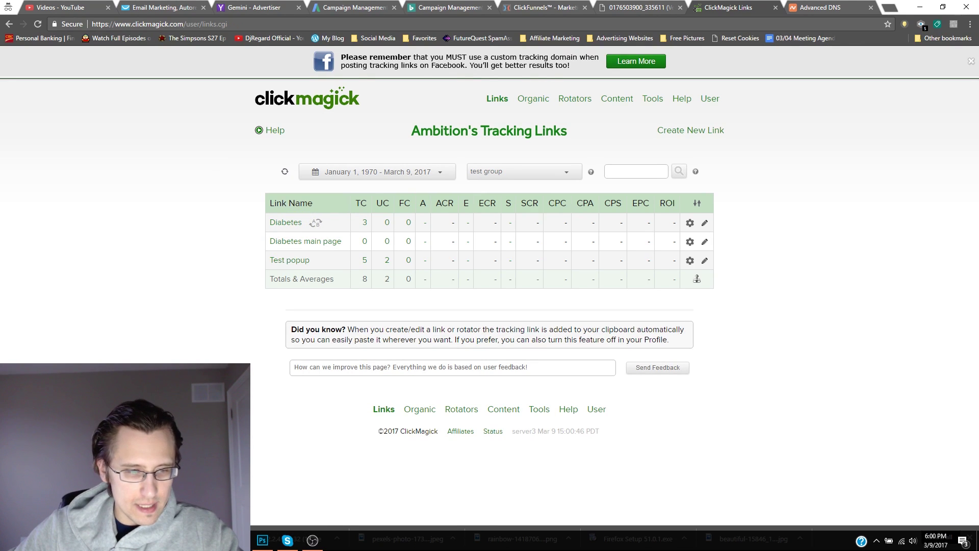
Load the copied tracking link in Edge to confirm it reaches the ClickFunnels page
{"action": "key", "text": "super"}
{"action": "left_click", "coordinate": [200, 308]}
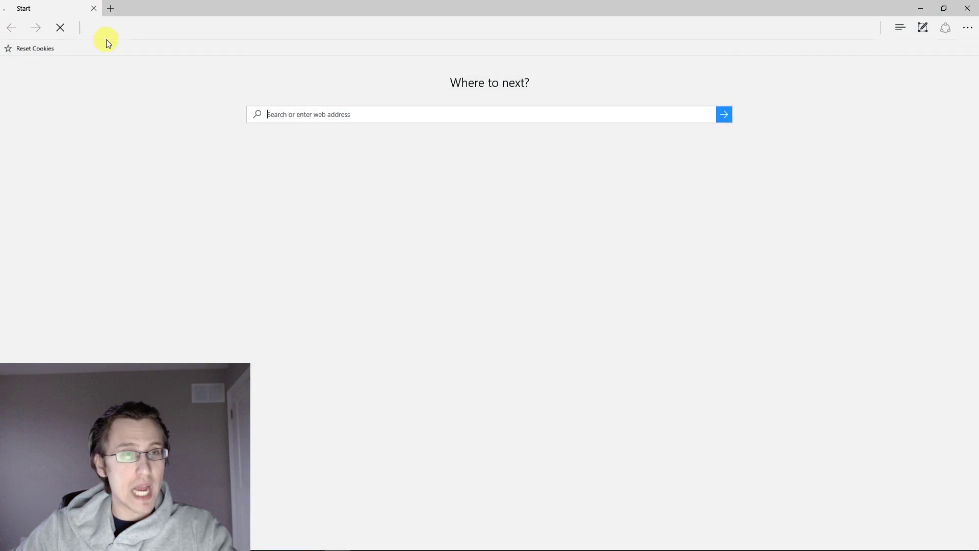
{"action": "left_click", "coordinate": [111, 32]}
{"action": "key", "text": "ctrl+v"}
{"action": "key", "text": "Return"}
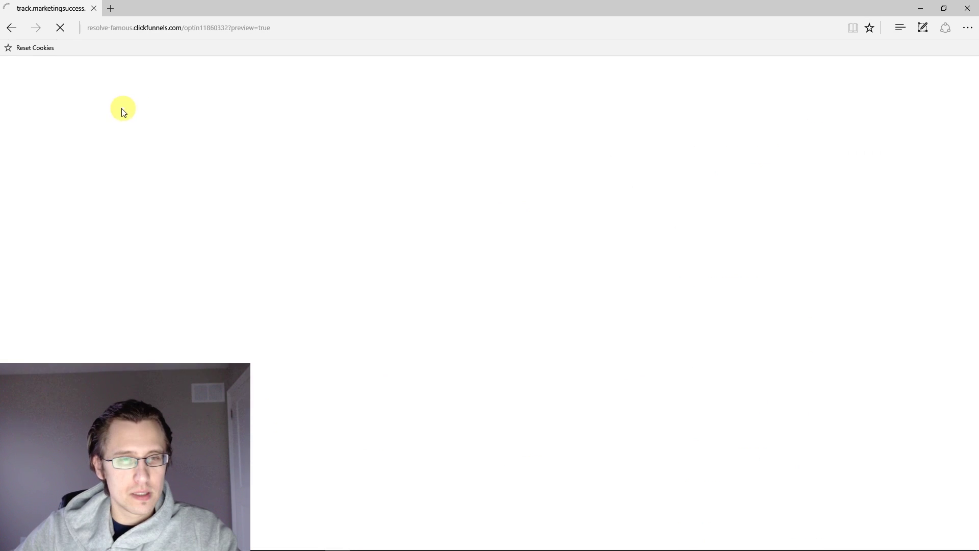
{"action": "key", "text": "alt+Tab"}
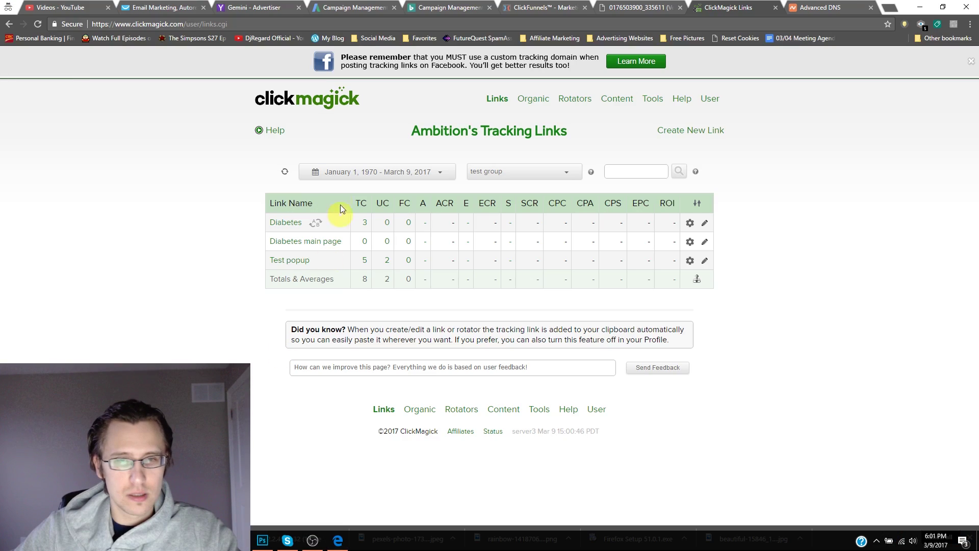
Reload the link stats so the Diabetes test visit shows: 4 clicks, 1 unique
{"action": "left_click", "coordinate": [285, 171]}
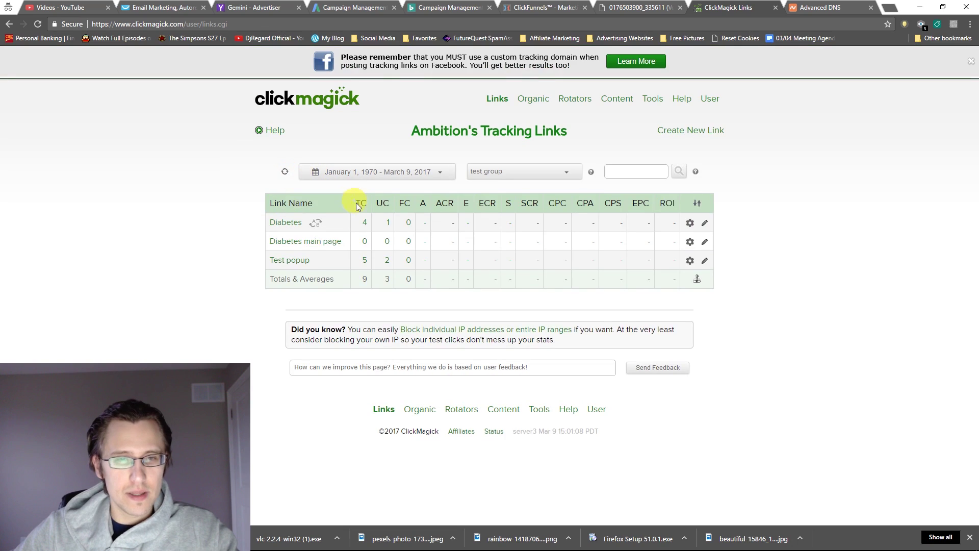